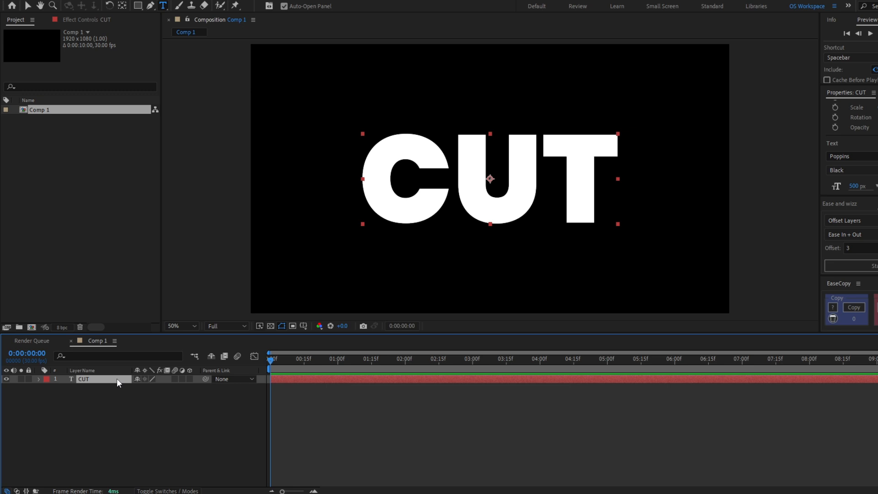
Step: Pre-compose the CUT text layer into a new composition named Text, moving all attributes
key(ctrl+shift+c)
text(Text)
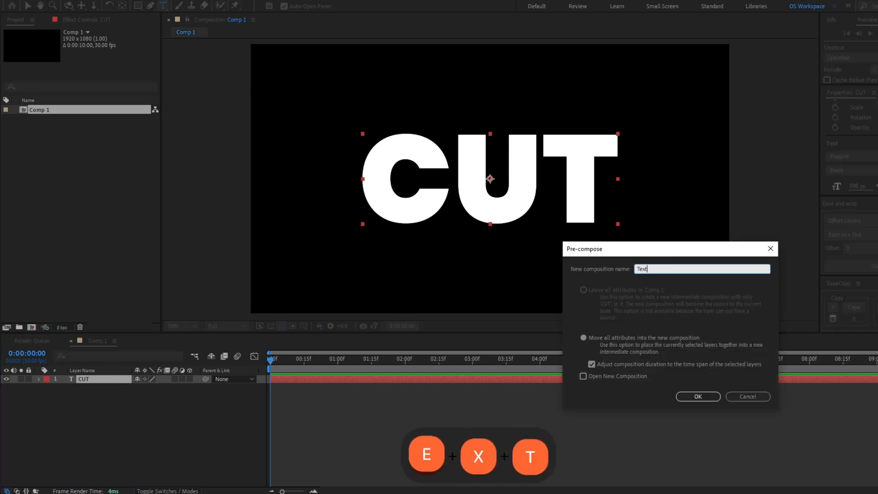
key(Return)
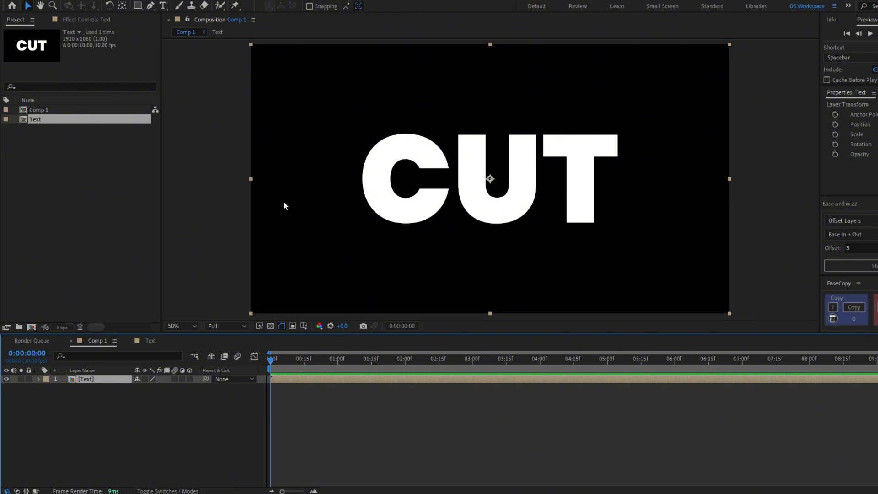
Step: Draw a closed four-point Pen mask on the Text layer around the letters' upper half, with a slanted lower edge cutting across the word
key(g)
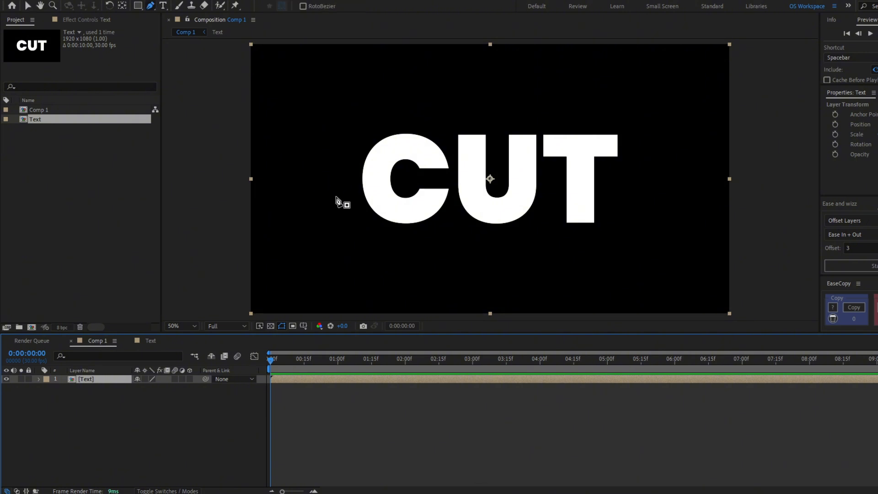
click(325, 202)
click(662, 145)
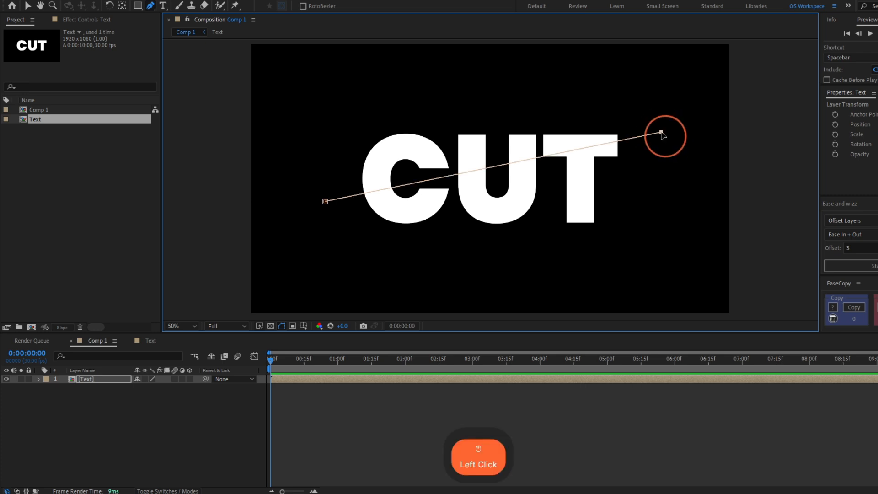
click(648, 81)
click(341, 101)
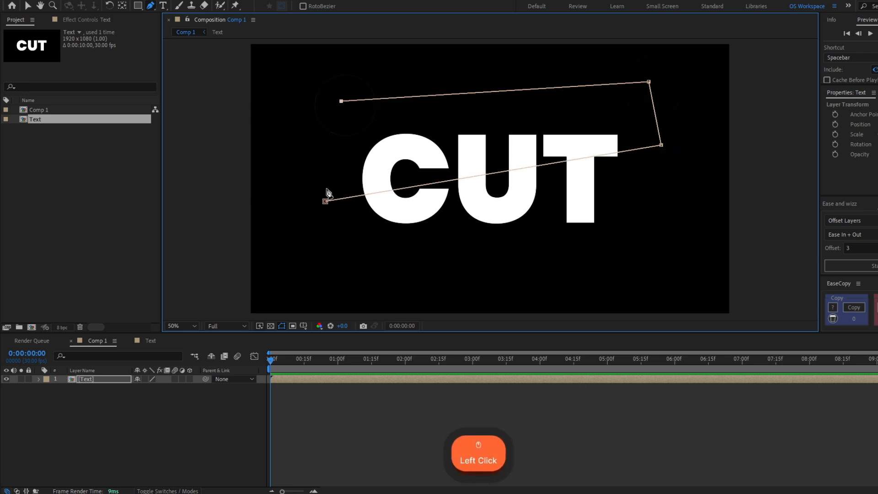
click(325, 201)
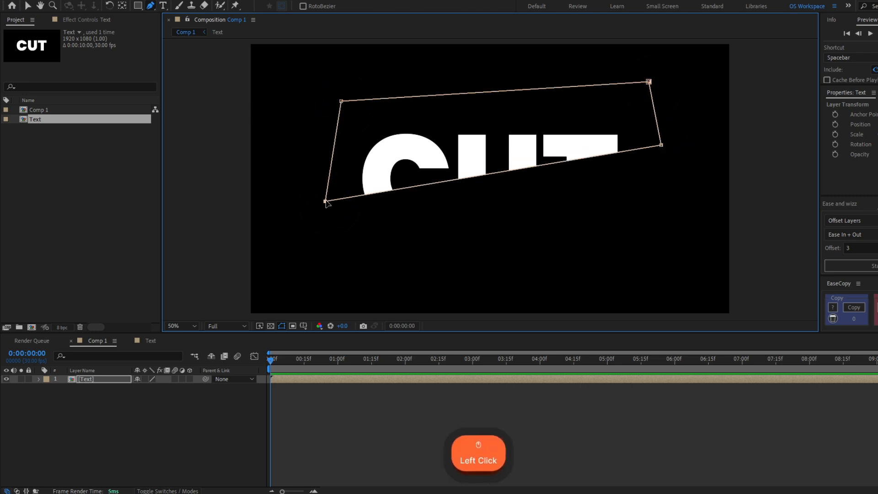
Step: Duplicate the masked Text layer and invert Mask 1 on the lower copy
click(107, 379)
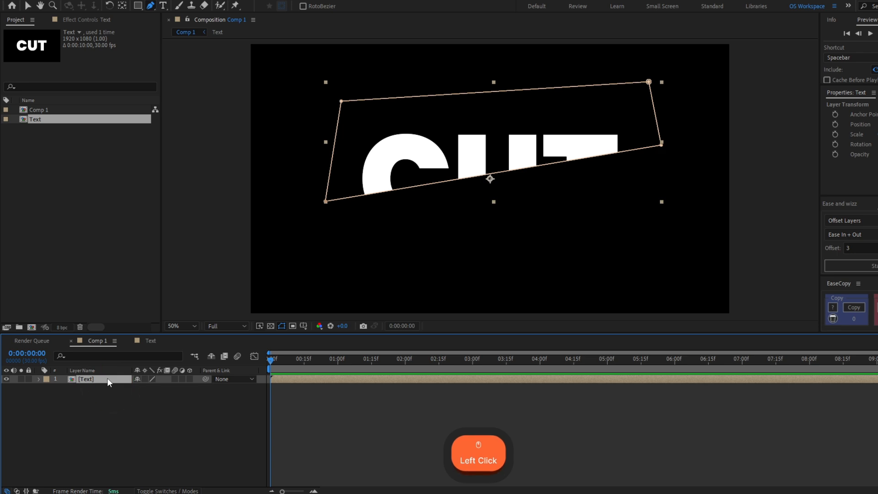
key(ctrl+d)
click(108, 388)
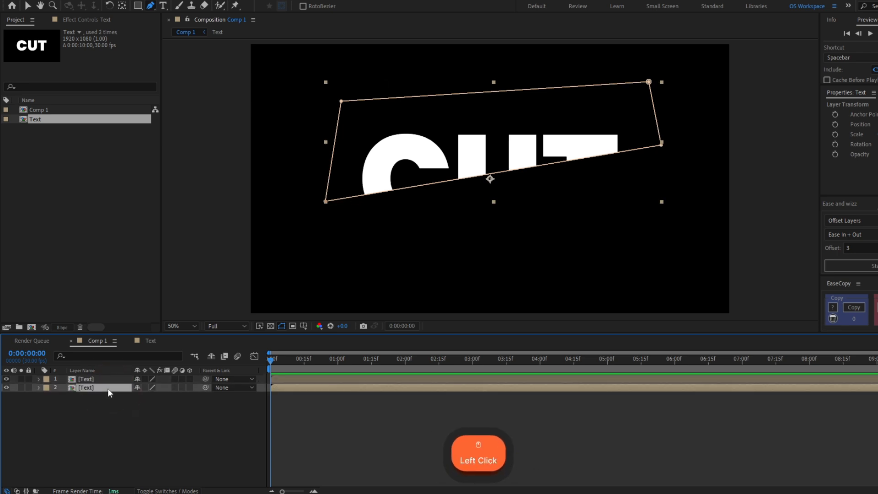
key(m)
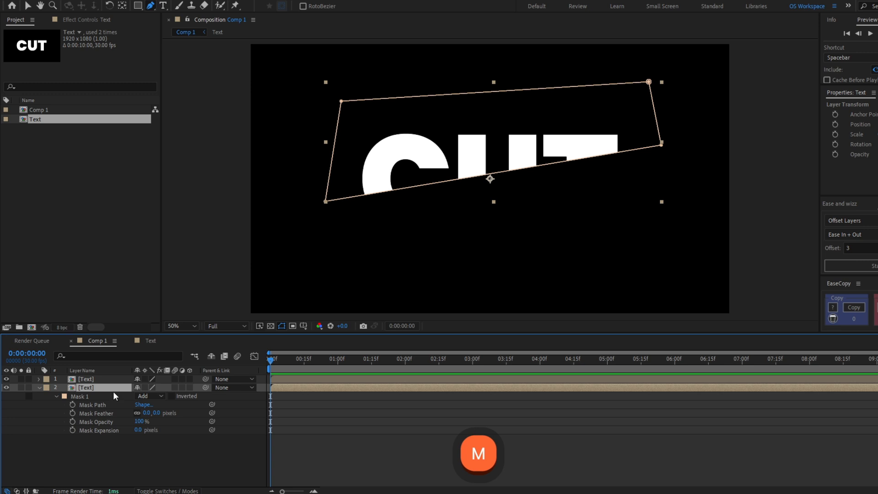
click(172, 396)
click(108, 465)
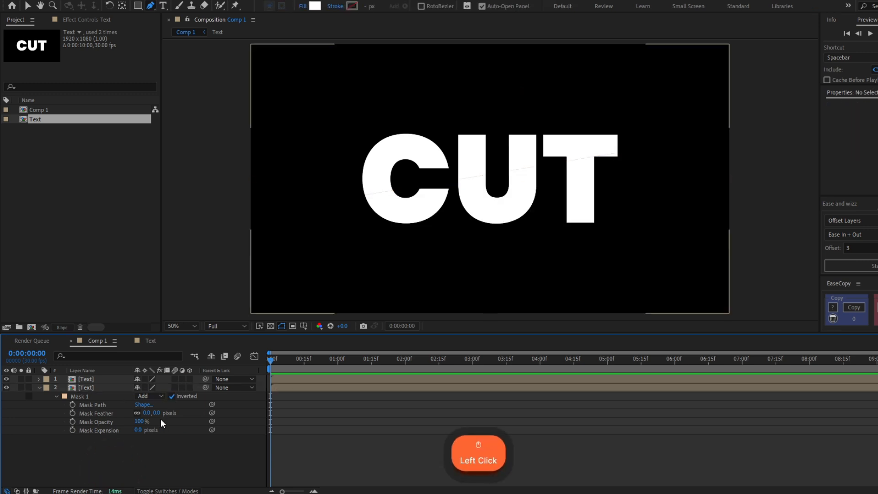
Step: Set the lower Text layer's Mask Expansion to -2 pixels to close the seam along the cut
scroll(539, 192, up, 6)
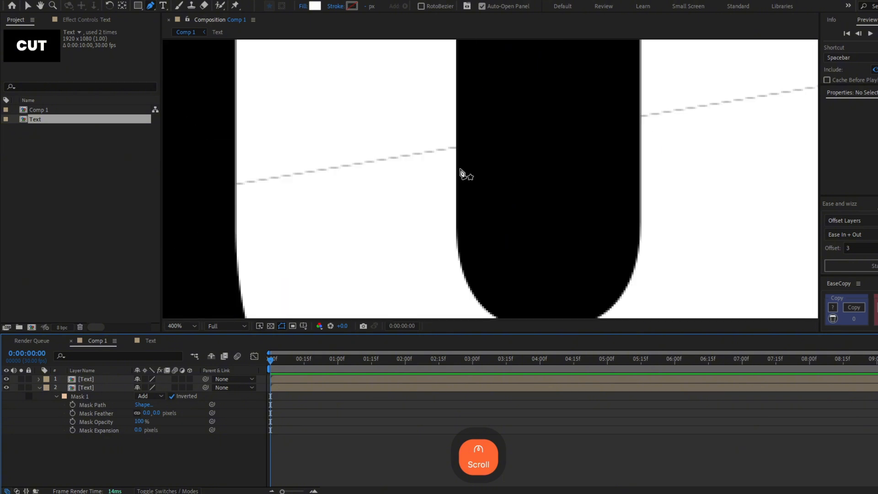
click(138, 430)
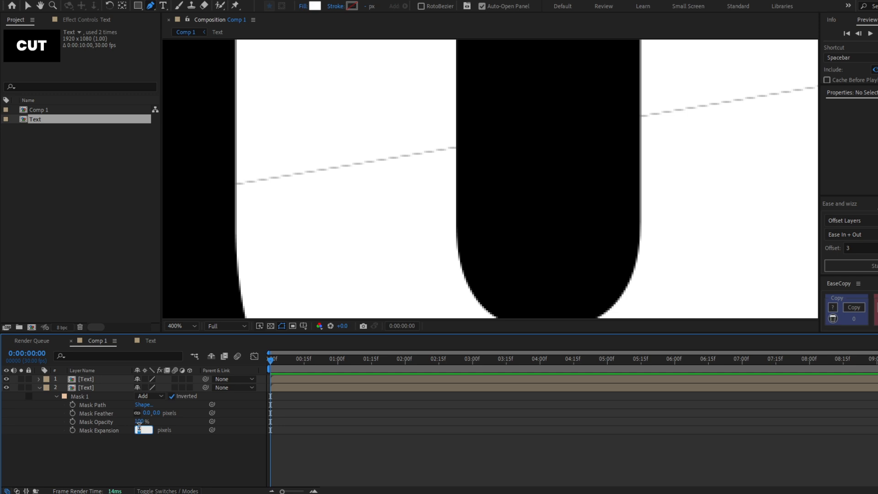
text(-2)
key(Return)
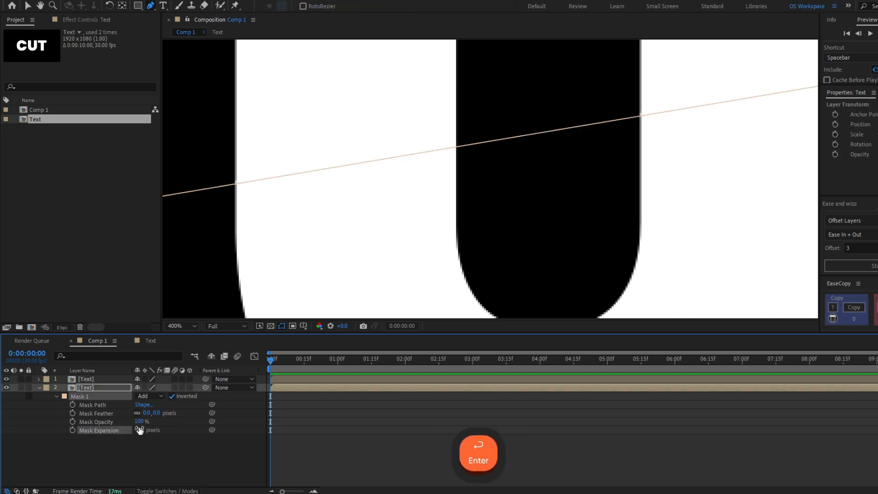
key(v)
scroll(302, 165, down, 6)
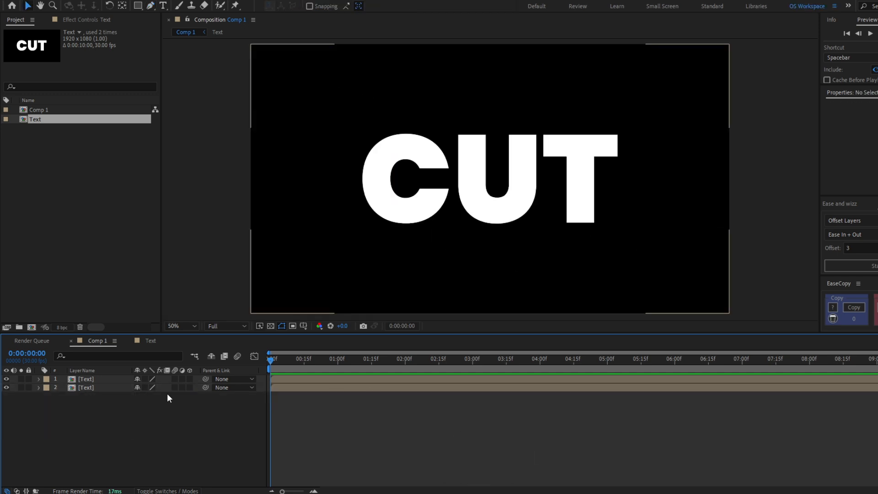
Step: Apply the Drop Shadow effect to the upper Text layer
click(92, 379)
key(F3)
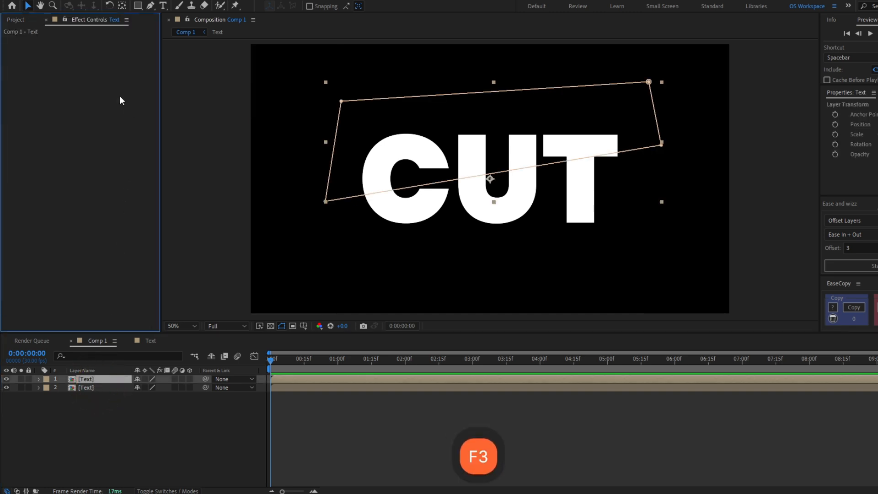
key(ctrl+space)
text(drop)
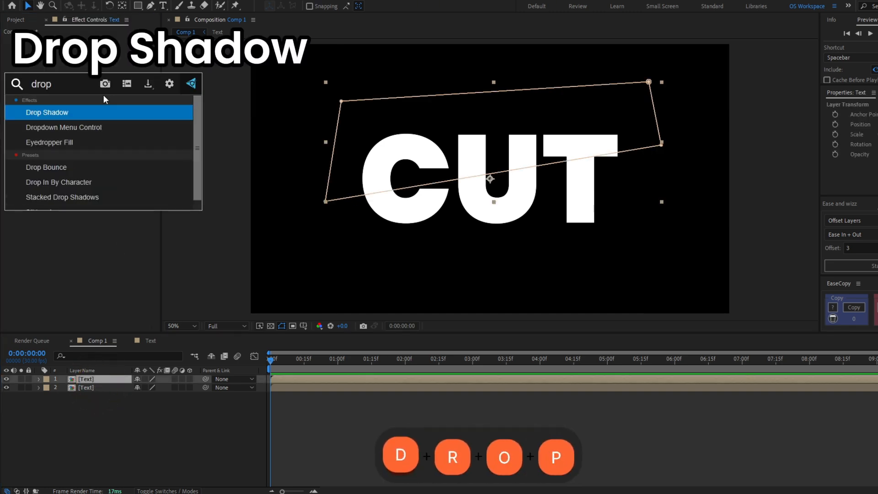
key(Return)
Step: Set the Drop Shadow's opacity to 100%, direction to 155°, distance to 20 and softness to 70
drag(91, 95, 108, 102)
click(94, 103)
click(95, 95)
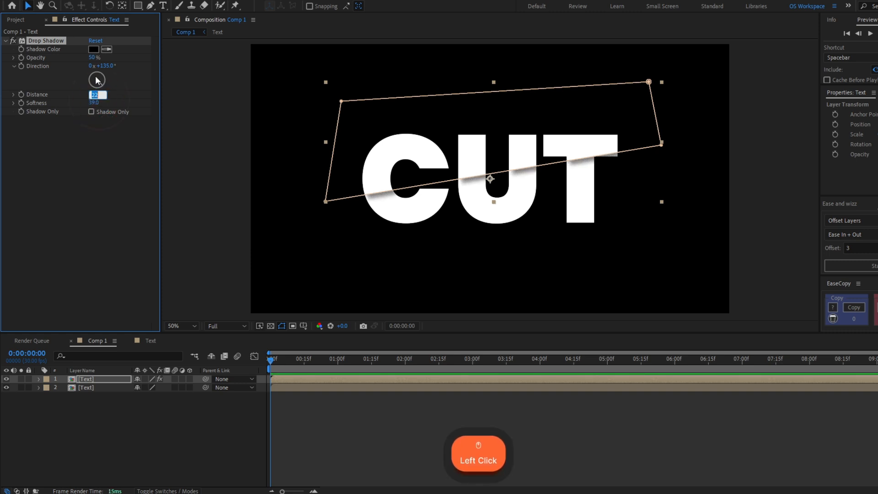
drag(99, 59, 130, 100)
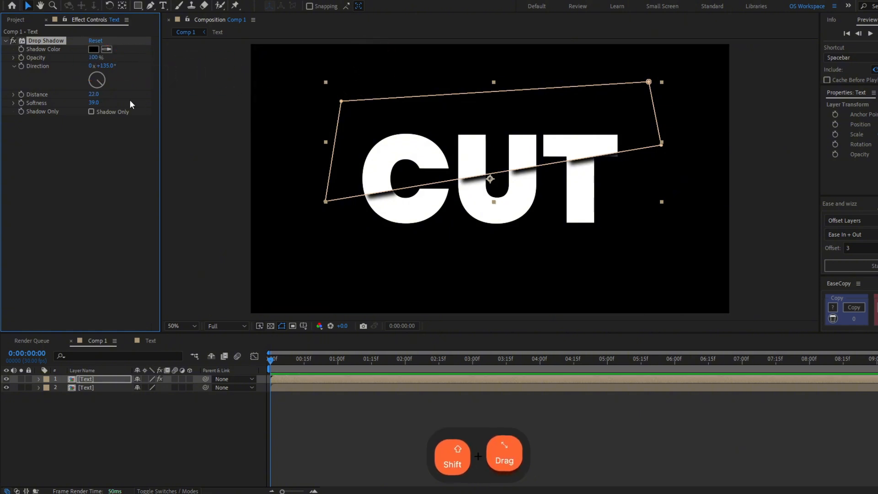
key(slash)
click(100, 91)
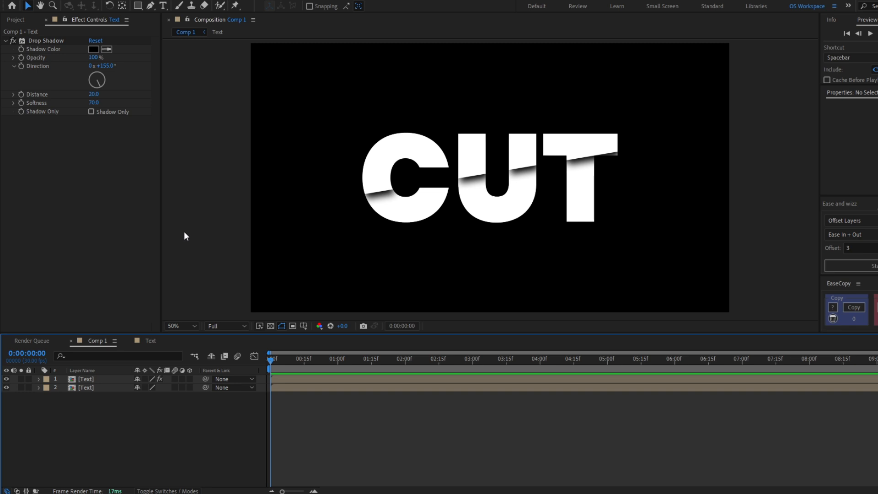
Step: Add another copy of the Text composition above the other layers and apply the Linear Wipe effect to it
click(22, 20)
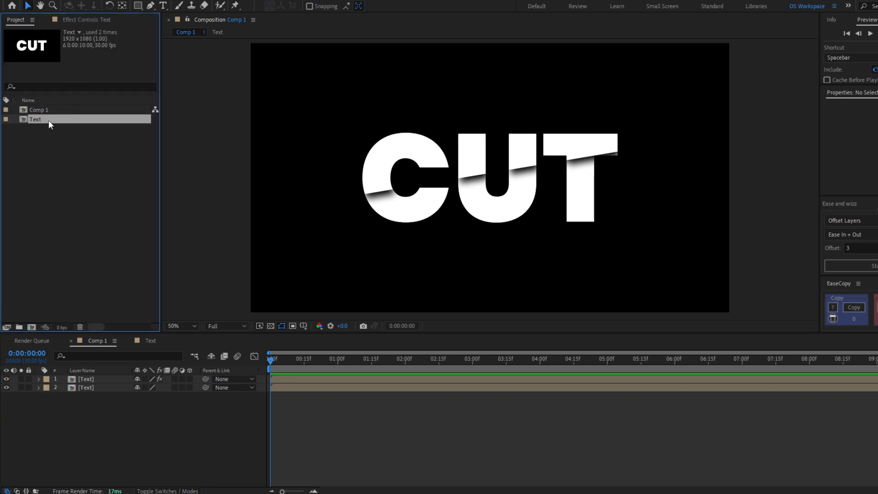
drag(45, 120, 82, 377)
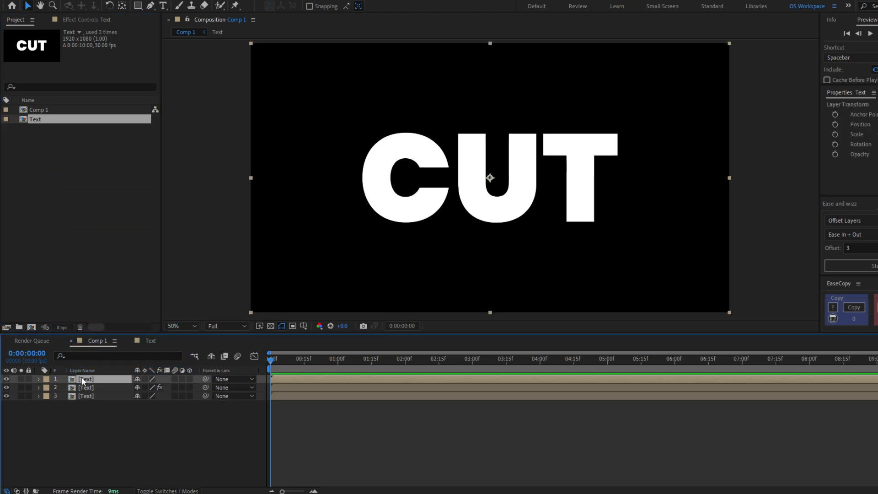
key(F3)
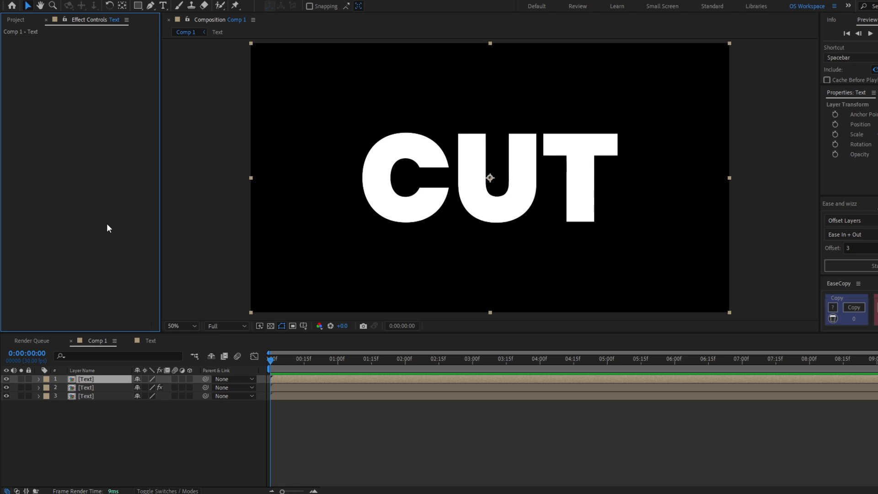
key(ctrl+space)
text(linear wip)
key(Return)
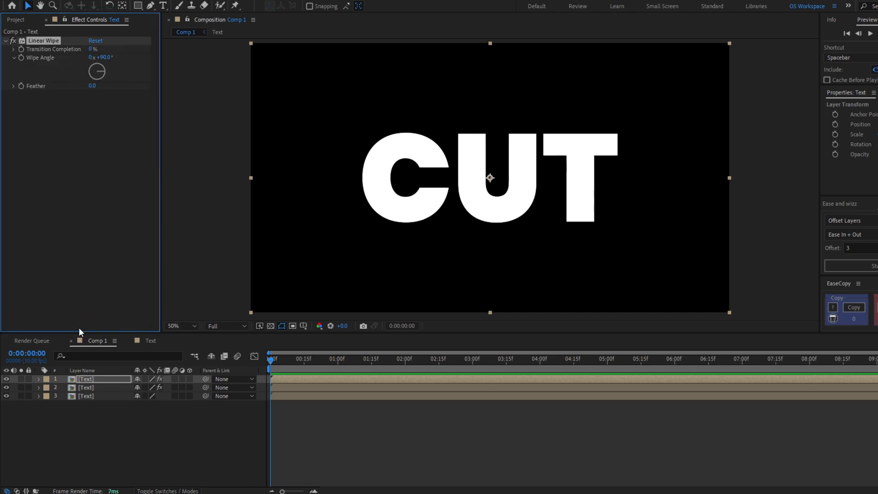
click(23, 379)
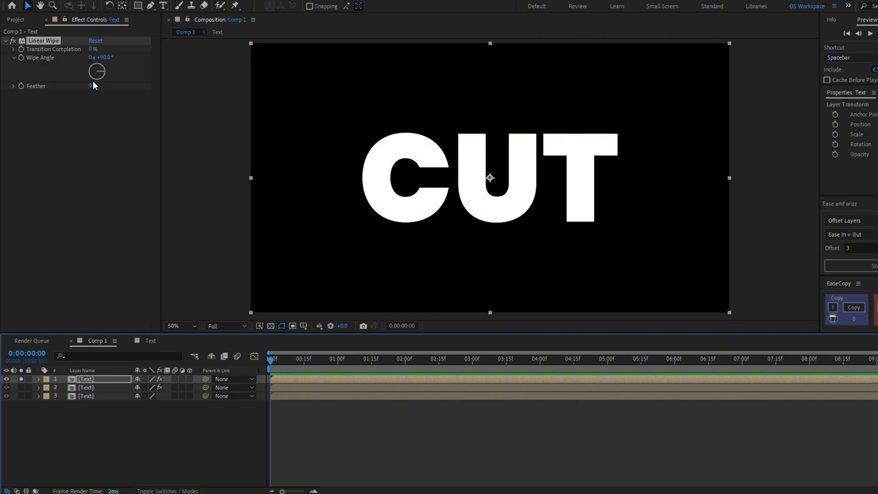
drag(91, 49, 135, 86)
key(ctrl+z)
key(ctrl+z)
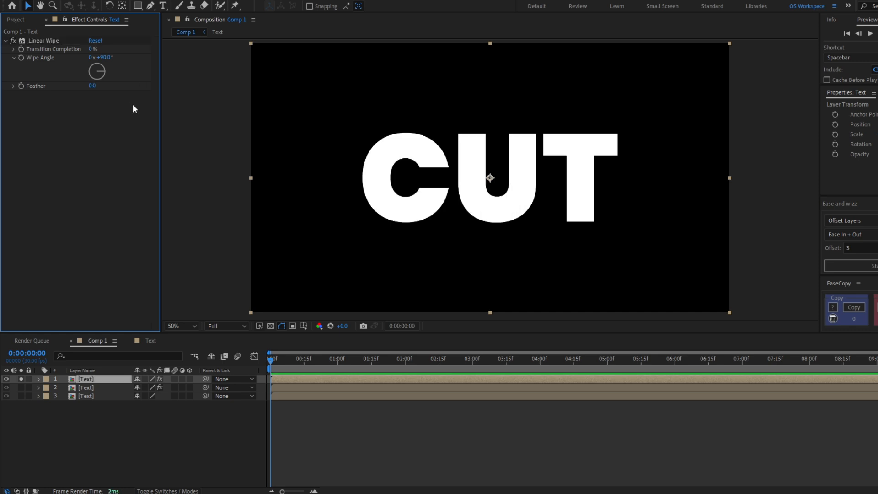
click(21, 377)
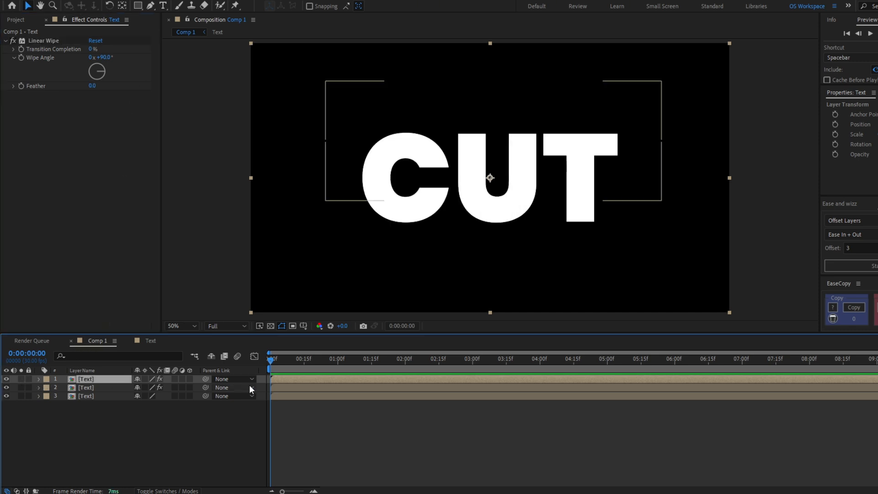
Step: Keyframe the Linear Wipe's Transition Completion from 0% at frame 0 to 100% at frame 18, and shift the end keyframe to frame 14
click(20, 48)
mouse_move(315, 360)
mouse_down()
mouse_move(321, 363)
mouse_move(312, 361)
mouse_up()
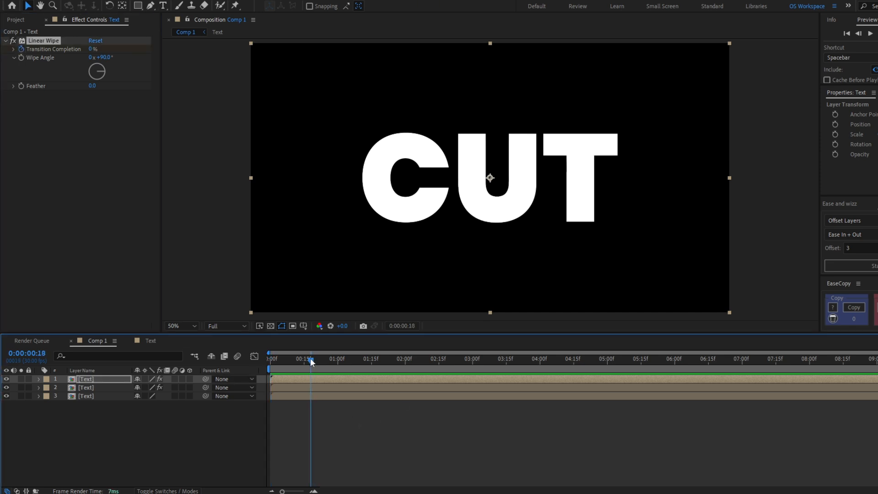
drag(93, 49, 321, 103)
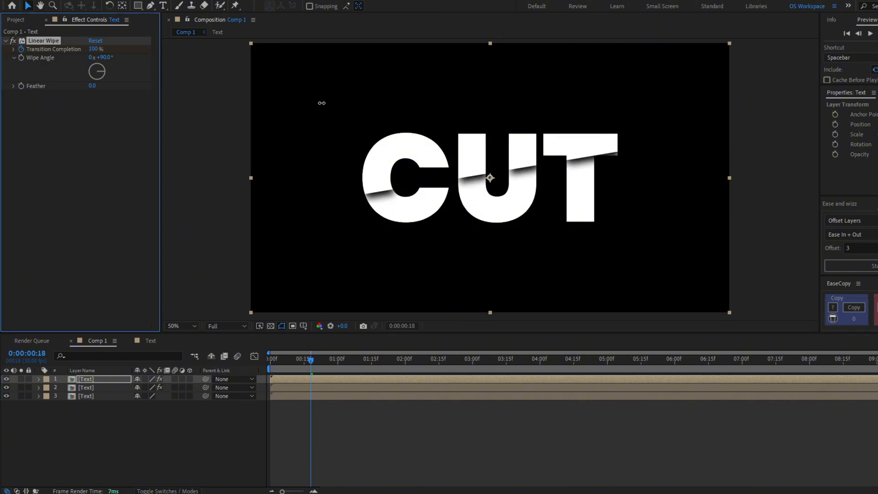
click(270, 361)
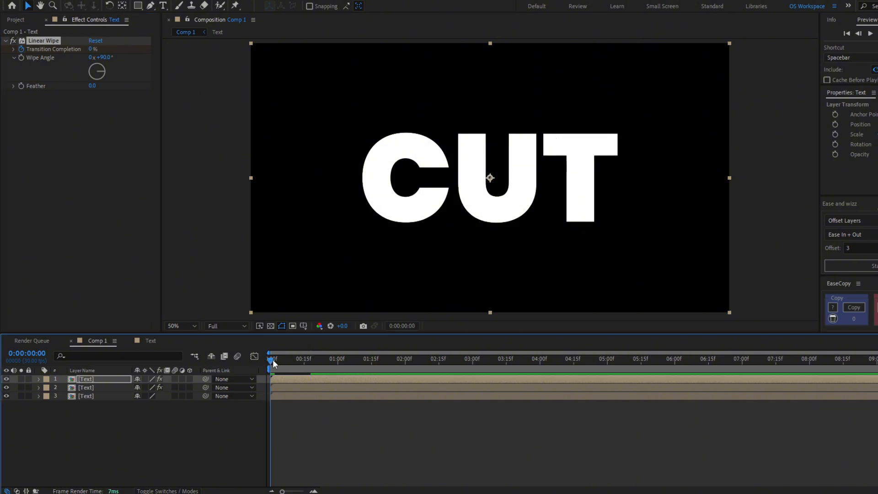
key(space)
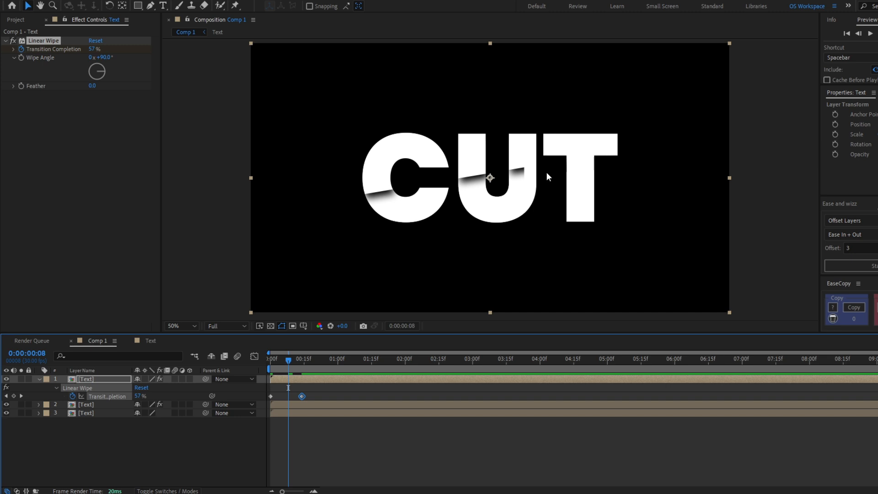
Step: Set the Linear Wipe's Feather to 21 and preview the animation from the start
scroll(548, 175, up, 1)
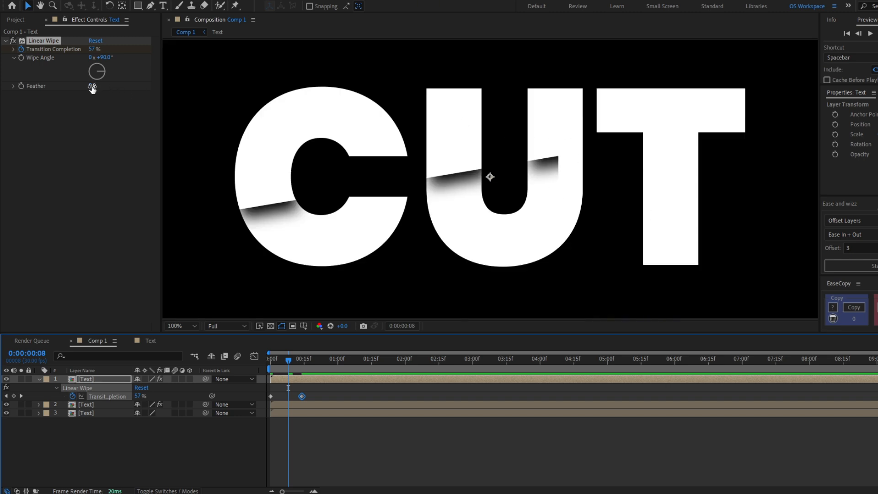
drag(92, 88, 97, 87)
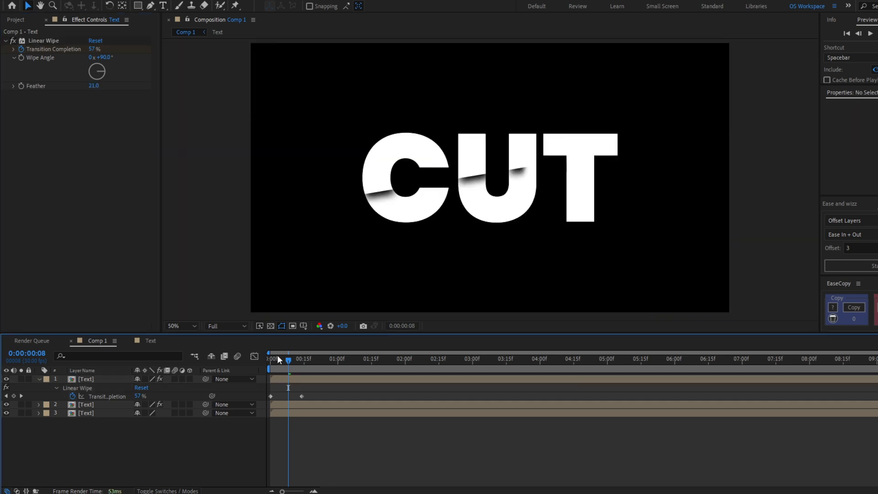
click(270, 359)
key(space)
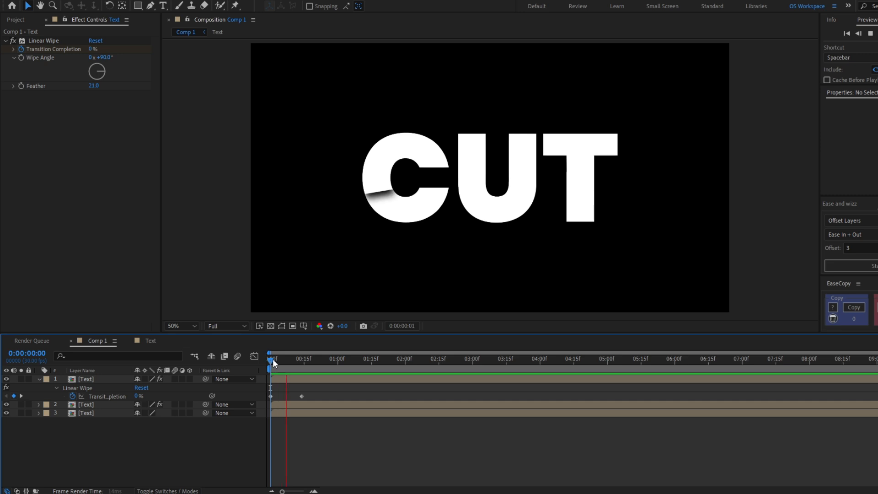
key(space)
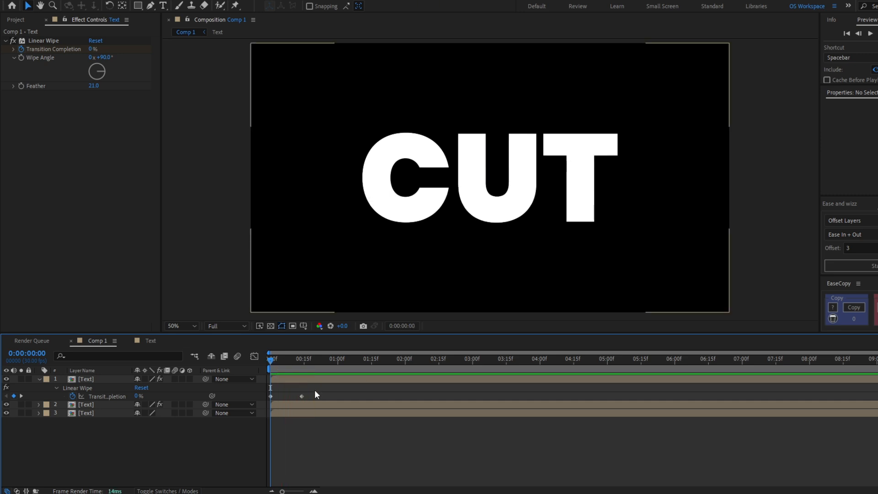
Step: Apply Easy Ease to the start and end keyframes of the Linear Wipe's Transition Completion and preview the wipe
click(301, 396)
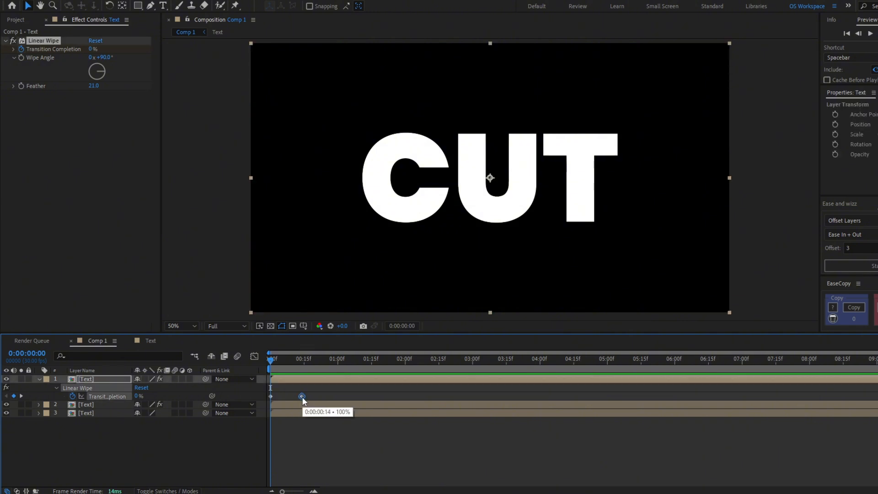
key(space)
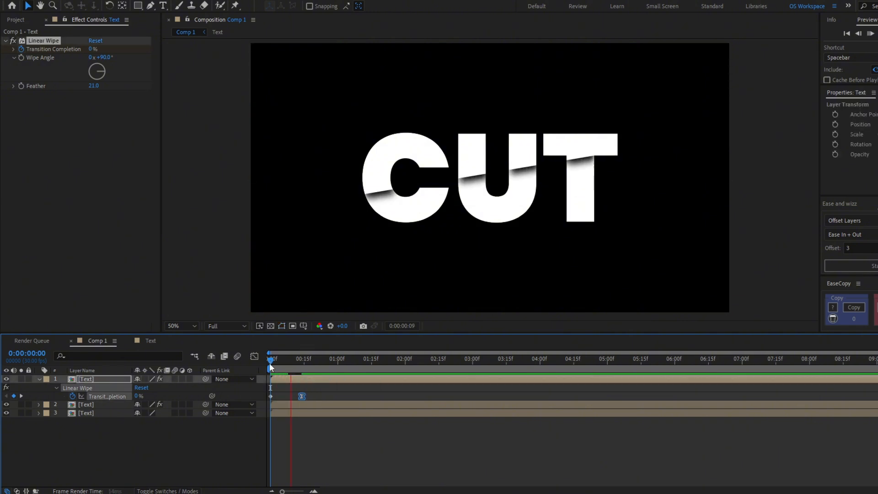
key(space)
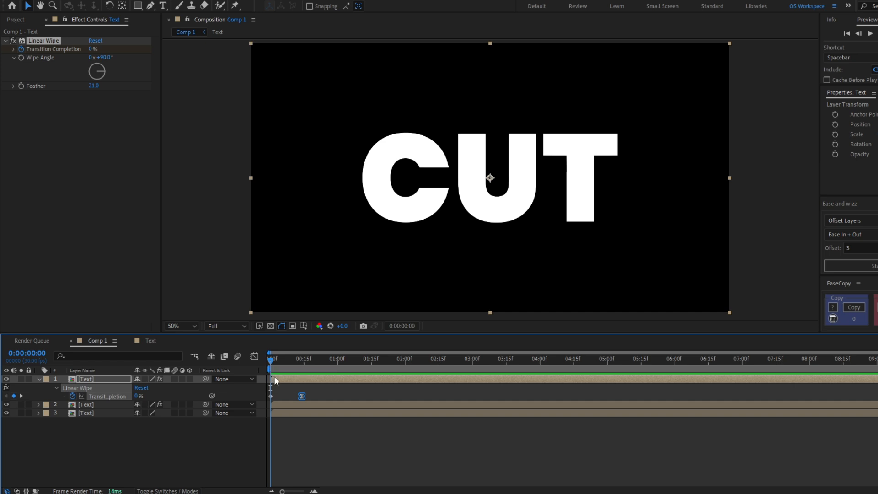
click(271, 396)
key(F9)
Step: Reshape the Transition Completion speed graph so the wipe starts fast and slows gradually towards its end, and preview it
click(302, 396)
click(254, 356)
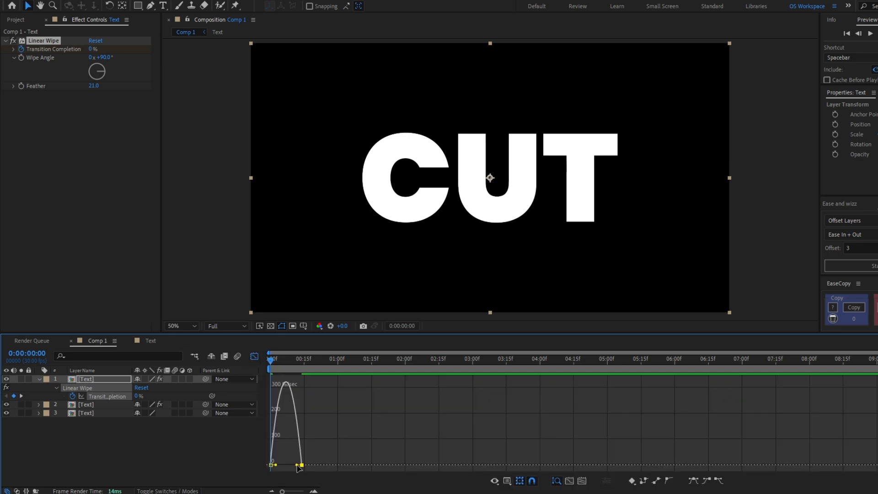
drag(296, 466, 282, 465)
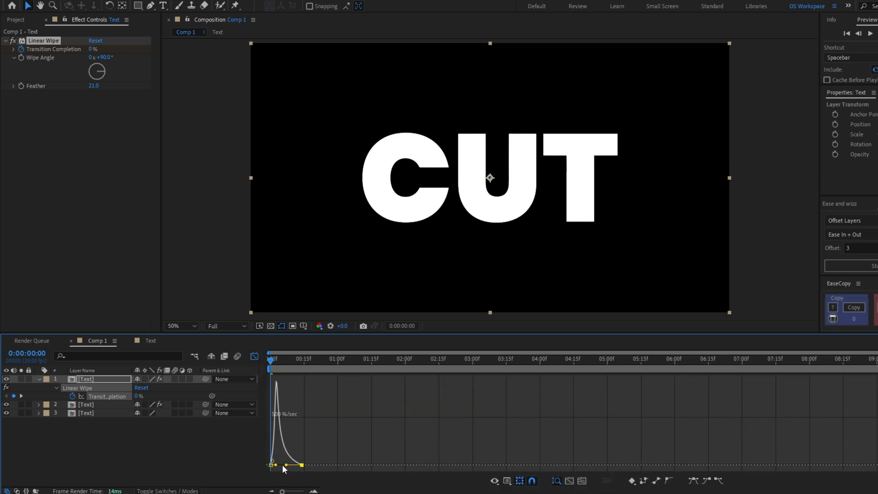
click(252, 358)
key(space)
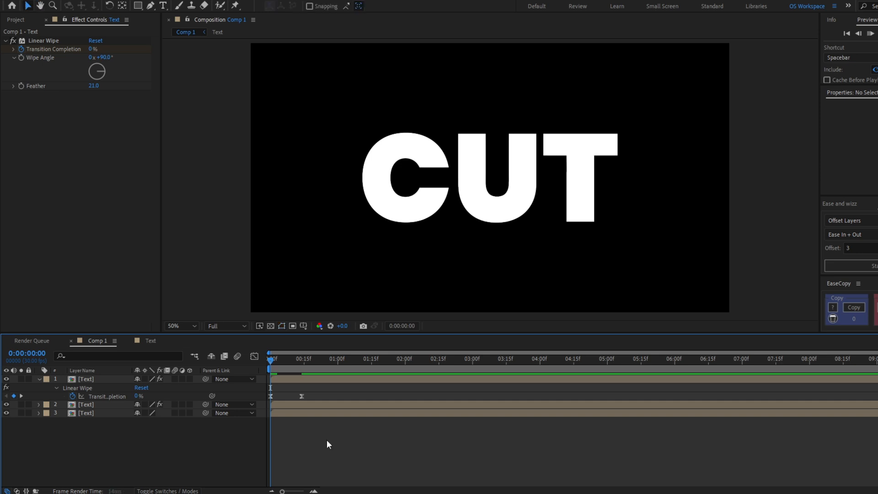
Step: Shift the Linear Wipe's end keyframe to frame 25 and check the slower wipe
click(301, 396)
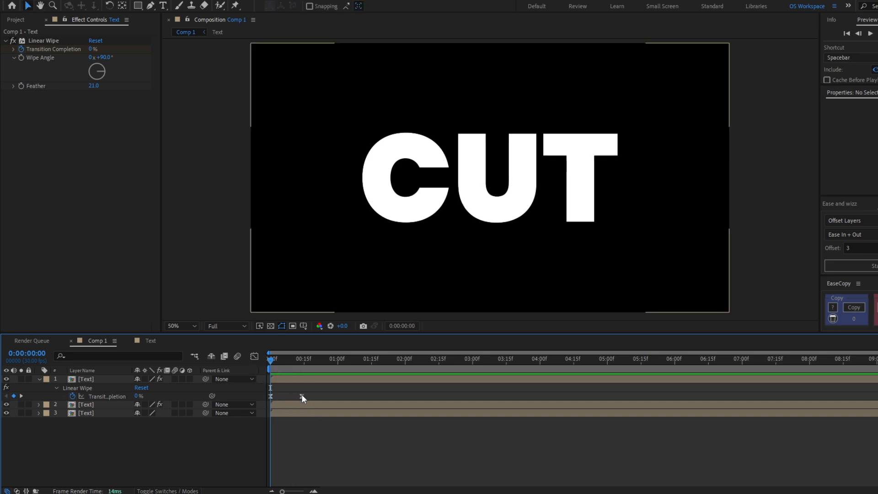
drag(301, 395, 336, 395)
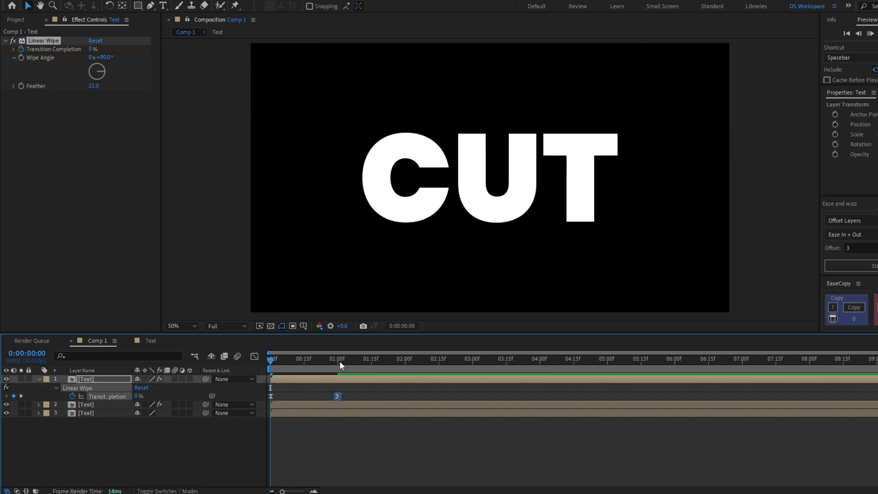
key(space)
key(space)
mouse_move(338, 396)
mouse_down()
mouse_move(308, 396)
mouse_move(328, 392)
mouse_up()
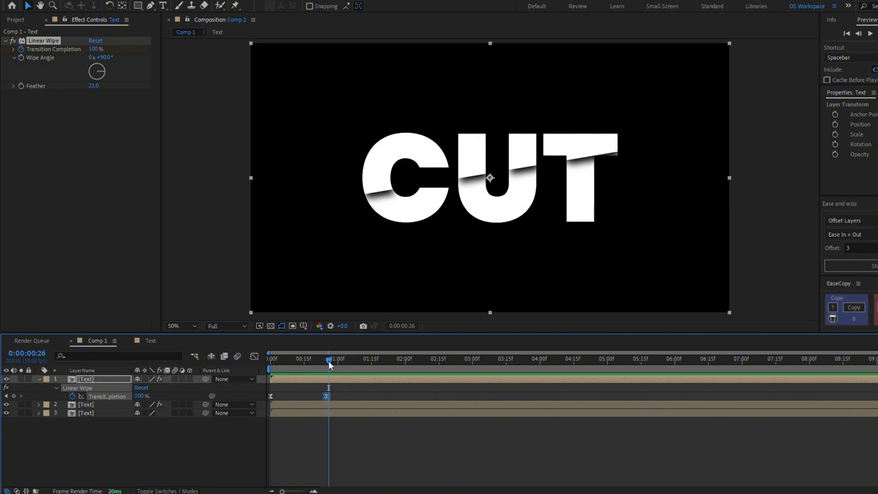
click(328, 361)
click(361, 414)
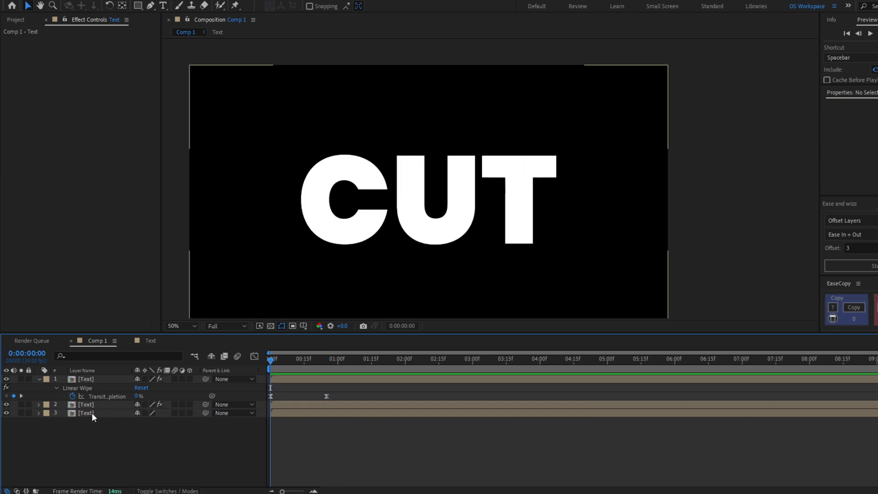
Step: Lower the mask's right corner on the bottom Text layer at frame 25 to open a thin gap along the cut
click(91, 413)
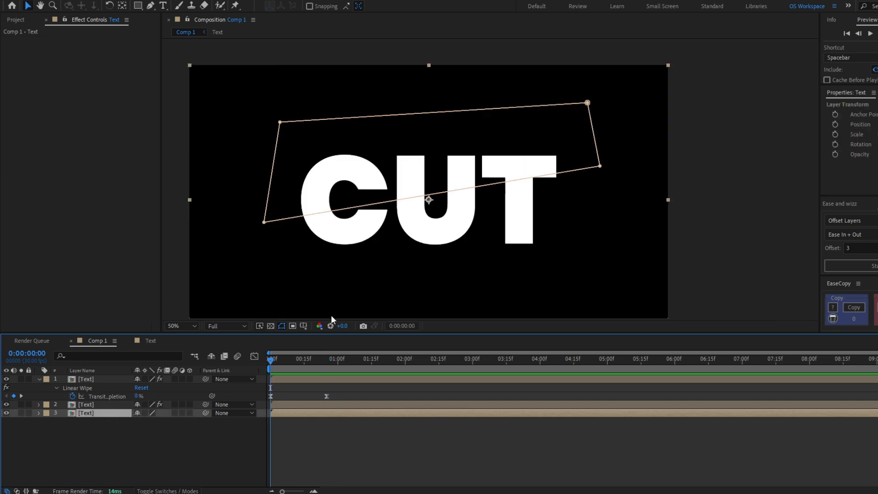
scroll(597, 239, up, 1)
drag(551, 259, 500, 247)
key(k)
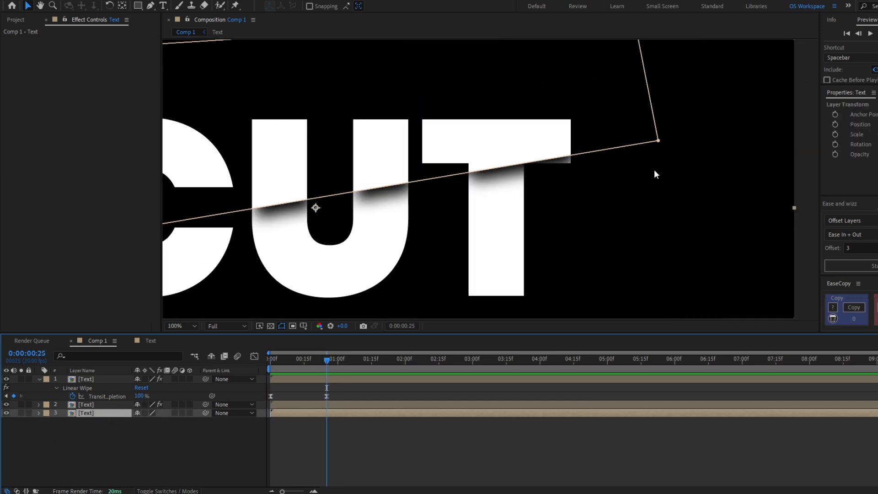
drag(660, 140, 660, 150)
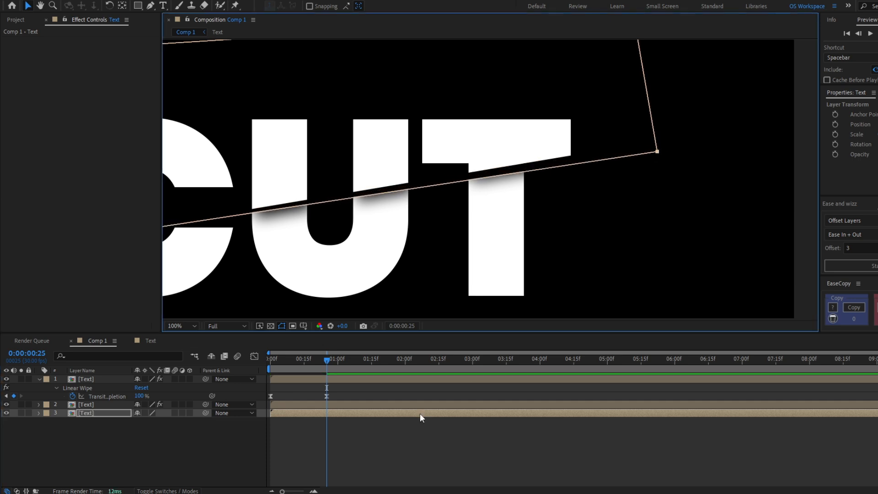
click(401, 453)
scroll(462, 202, down, 1)
Step: Preview the animation from the start and examine the gap along the cut at frame 11
click(267, 361)
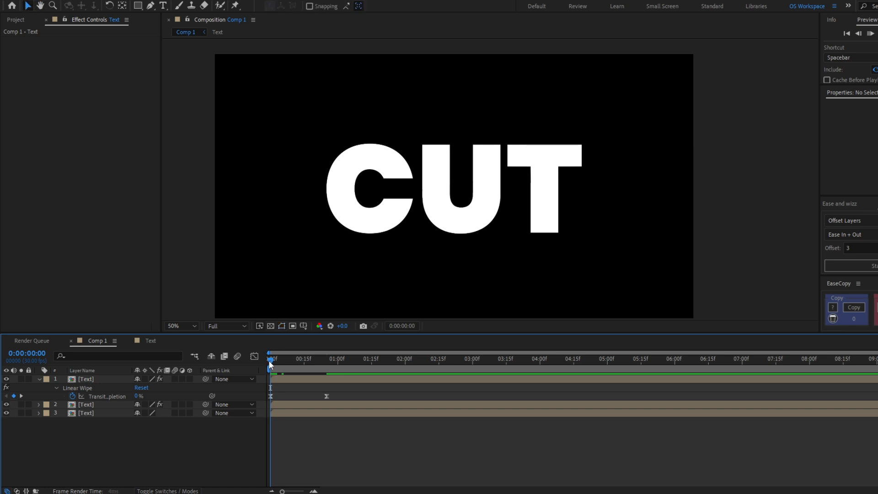
key(space)
key(space)
click(268, 362)
key(space)
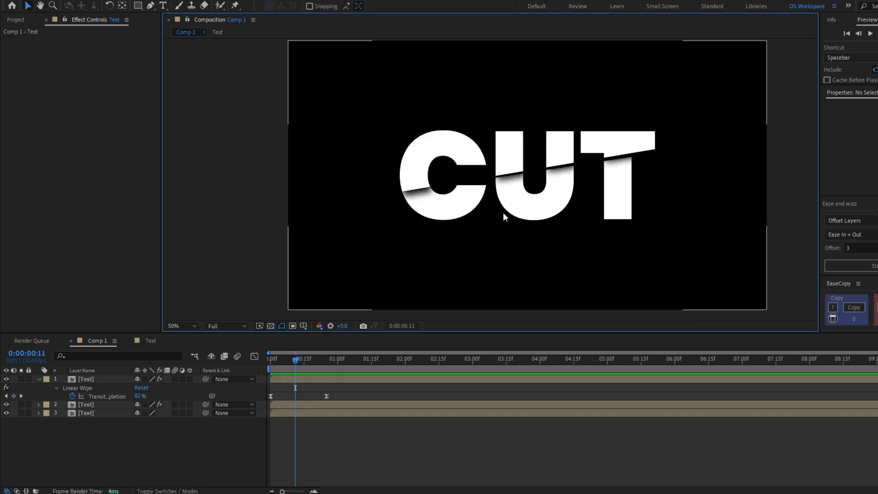
drag(503, 214, 417, 228)
key(v)
key(period)
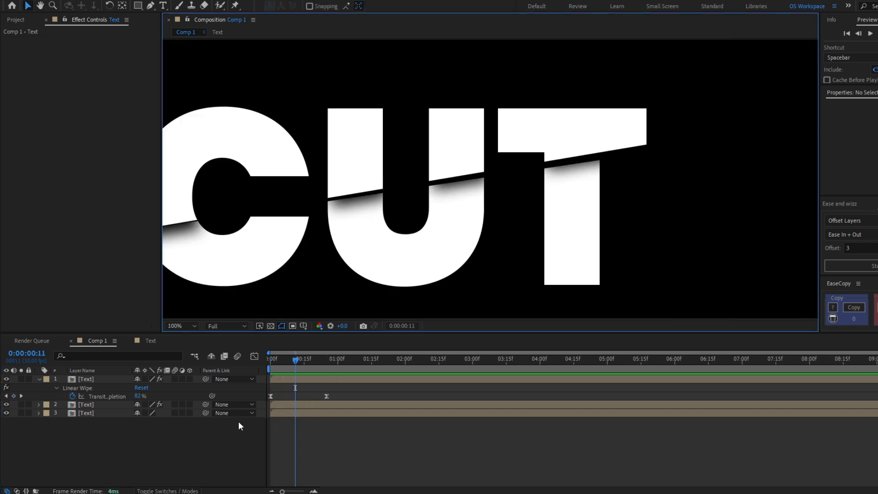
Step: Collapse the top layer's properties and add a Position keyframe at frame 0 to the middle Text layer with the drop shadow
click(284, 380)
key(u)
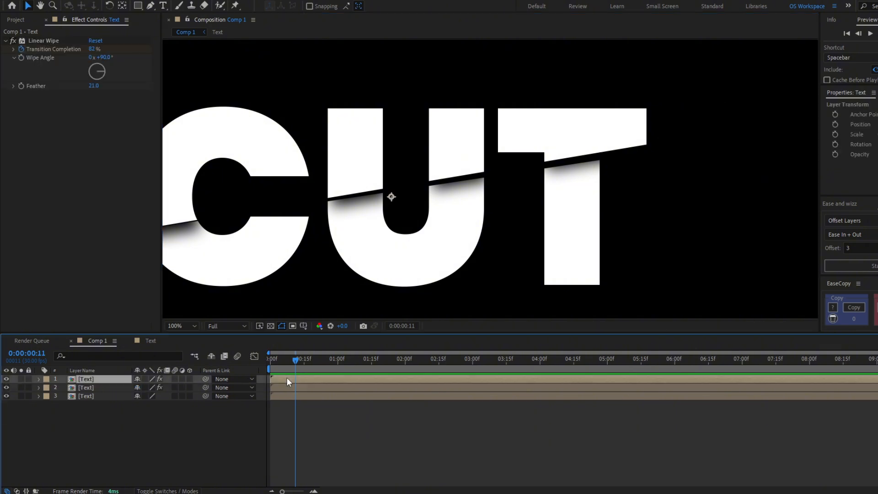
click(288, 387)
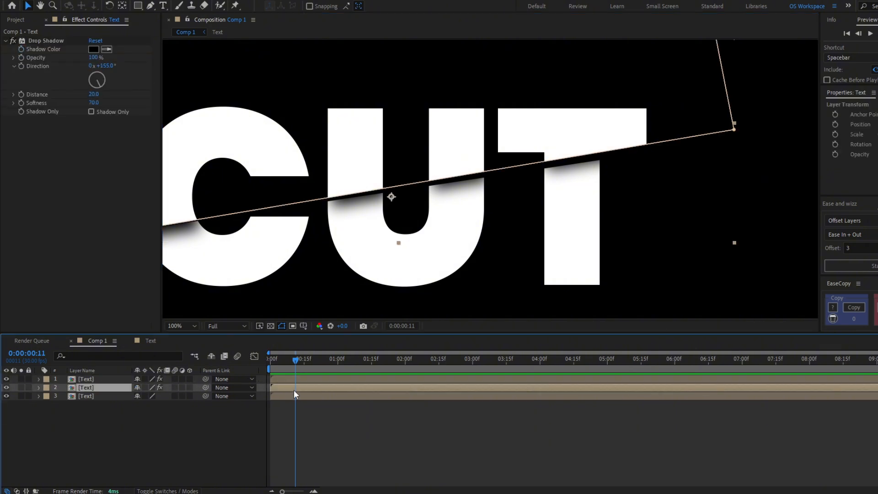
click(295, 394)
key(ctrl+shift+a)
click(293, 388)
drag(281, 362, 269, 361)
scroll(442, 232, down, 1)
drag(459, 231, 484, 229)
key(alt+shift+p)
key(slash)
Step: Add a Position keyframe at frame 0 to the bottom Text layer
click(287, 405)
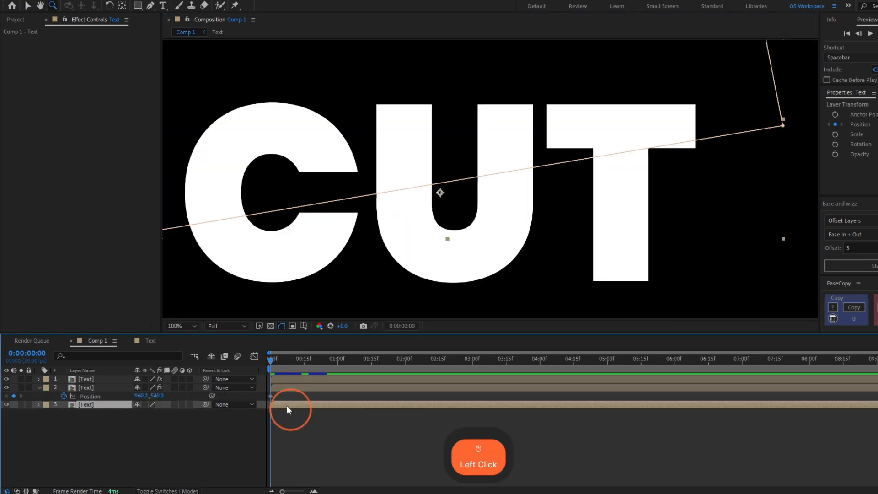
key(p)
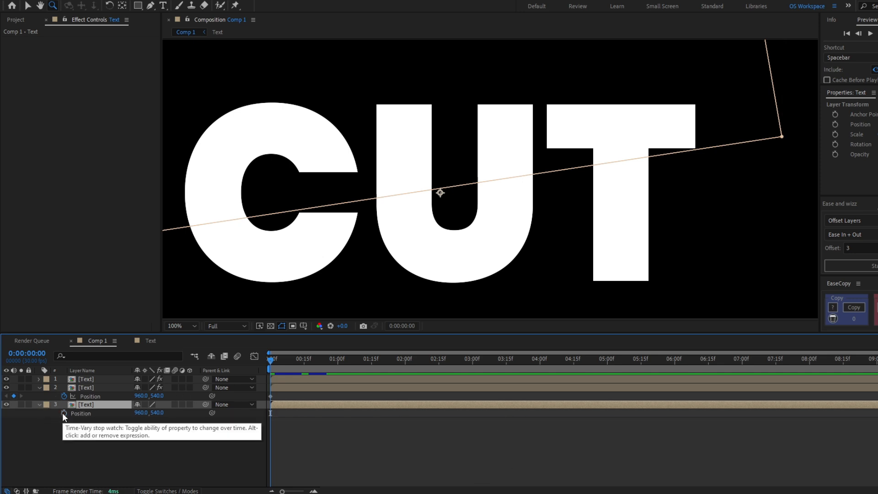
click(63, 413)
Step: At frame 20, offset the upper half to position 956, 537 and the lower half to 968, 544
click(219, 383)
drag(271, 381, 315, 379)
click(314, 389)
key(v)
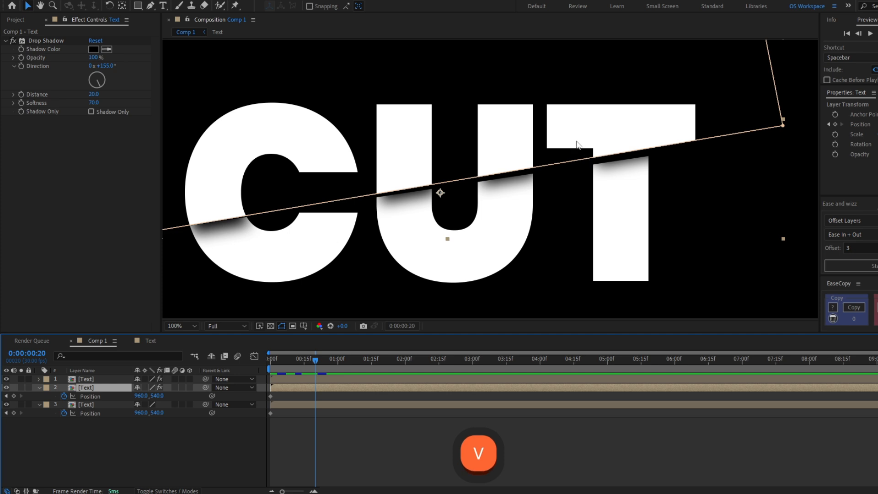
click(576, 137)
drag(576, 139, 574, 137)
drag(433, 268, 437, 270)
Step: Apply Easy Ease to the start and end Position keyframes of both text halves
click(271, 359)
drag(295, 423, 259, 397)
key(F9)
drag(337, 427, 294, 383)
key(F9)
Step: Reshape both Position speed graphs for a fast start and a long slow finish, and preview the split
click(255, 356)
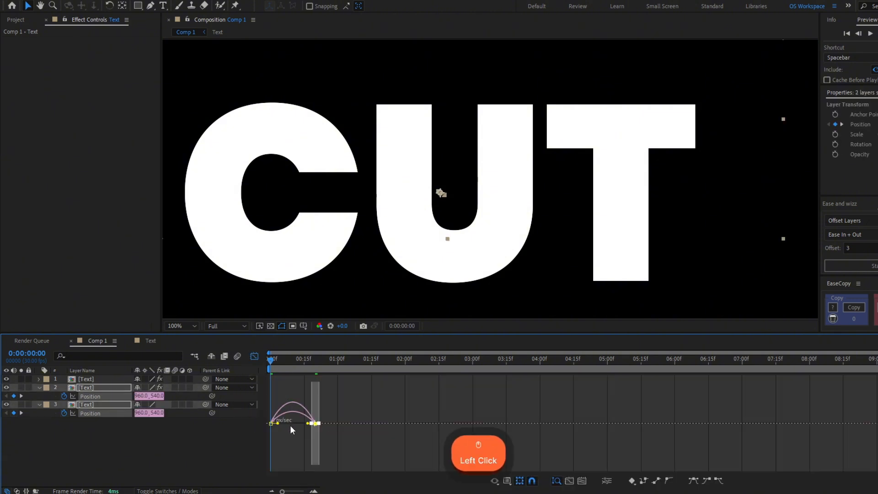
drag(307, 424, 286, 453)
click(255, 356)
key(space)
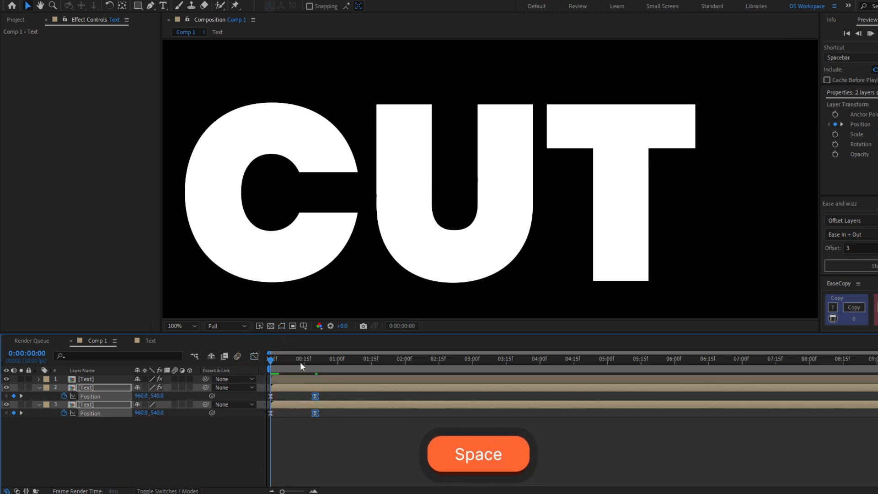
click(283, 357)
key(space)
Step: Shift the end Position keyframes of both text halves to 1 second and preview the animation
drag(283, 357, 336, 416)
click(319, 398)
click(316, 398)
click(268, 358)
key(space)
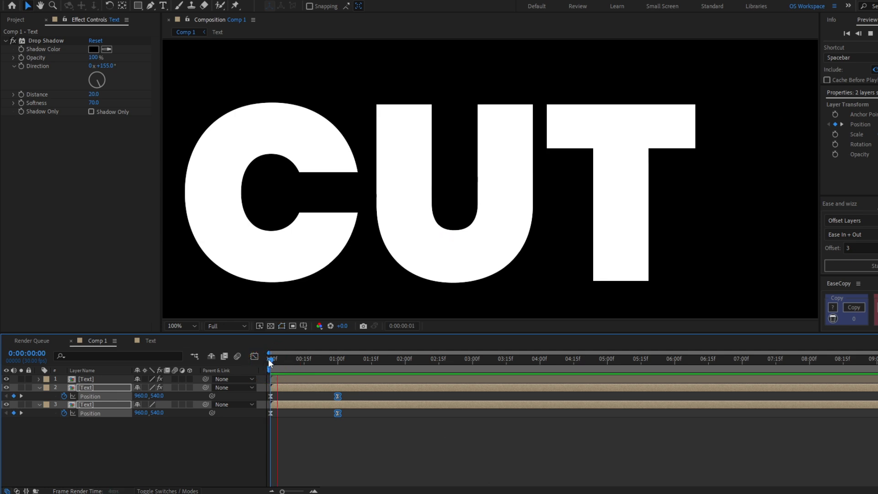
key(space)
click(268, 358)
key(space)
key(space)
Step: Delay the start Position keyframes of both text halves to frame 4 and preview the animation
drag(269, 418, 282, 400)
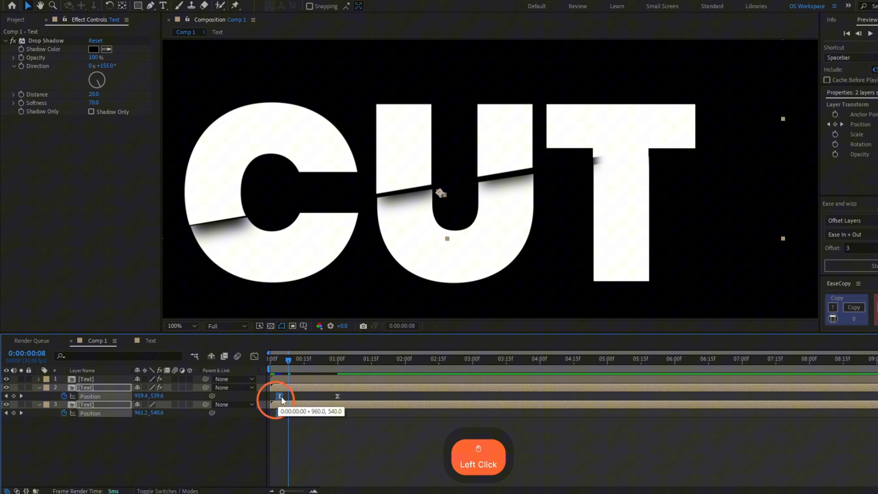
click(273, 359)
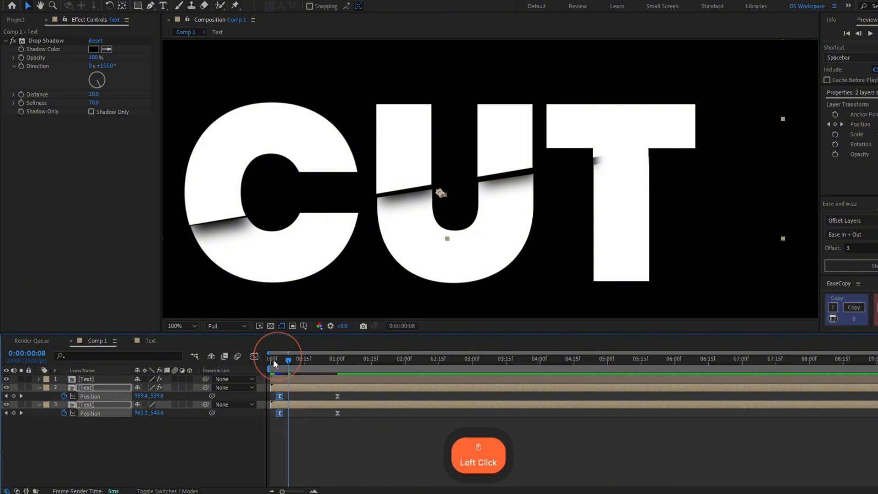
key(space)
key(space)
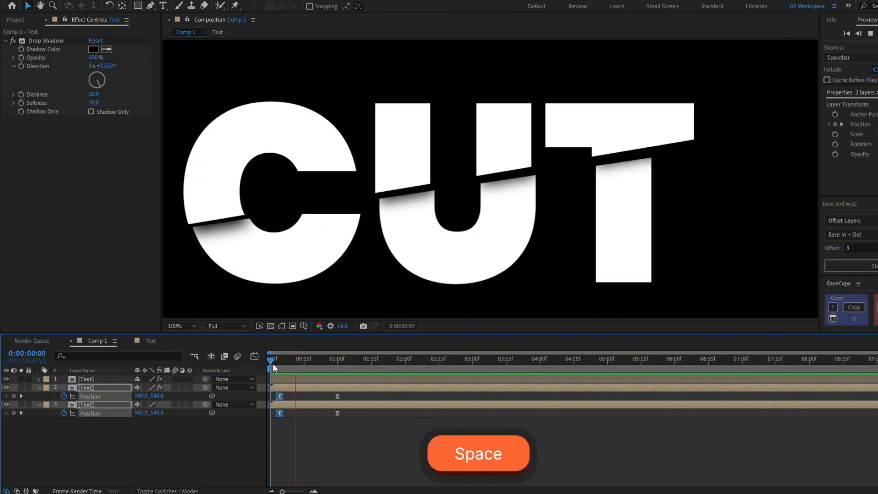
key(space)
Step: Keyframe the Drop Shadow's Distance at 20 on frame 4 and set it to 25 at 1 second
mouse_move(293, 414)
mouse_down()
mouse_move(391, 418)
mouse_move(291, 429)
mouse_up()
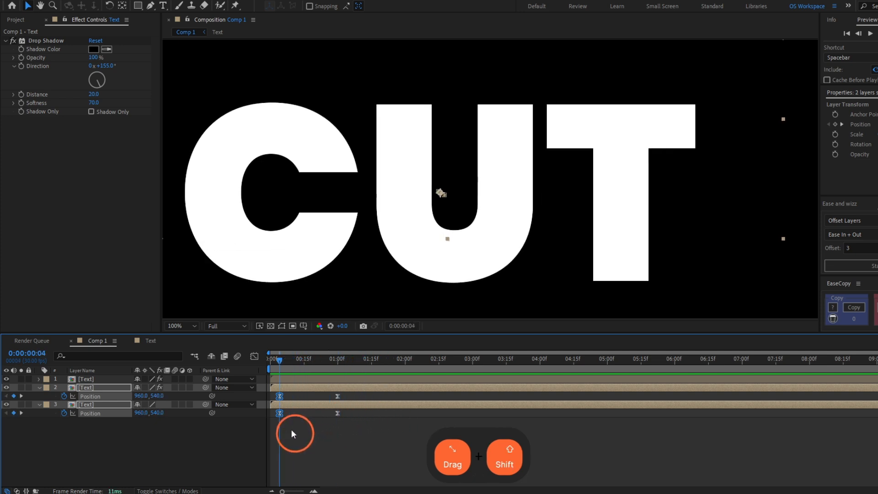
click(290, 429)
click(21, 93)
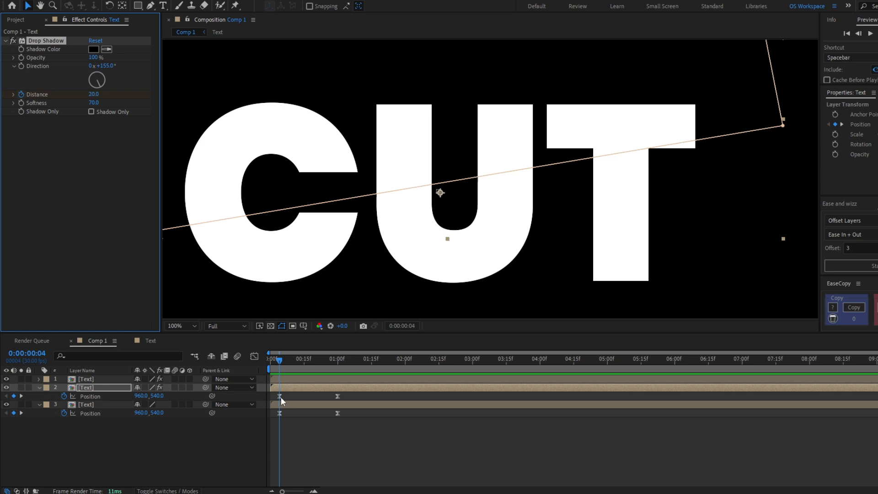
drag(288, 365, 331, 363)
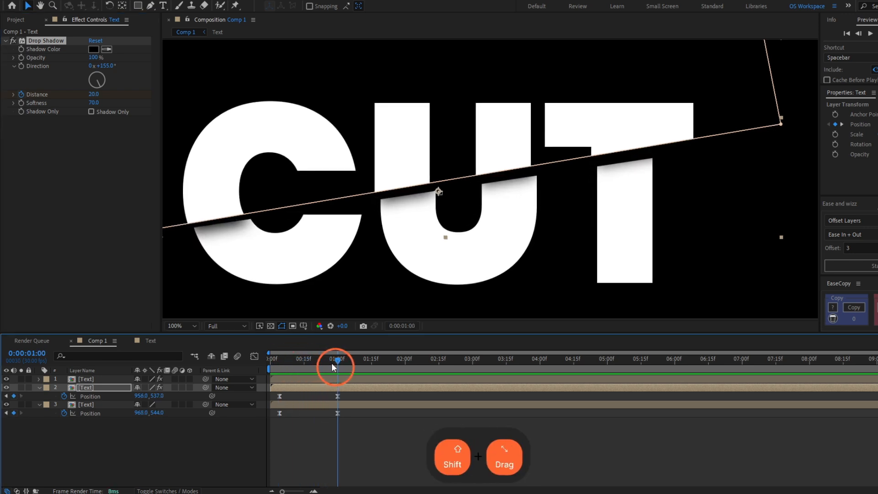
click(94, 94)
text(25)
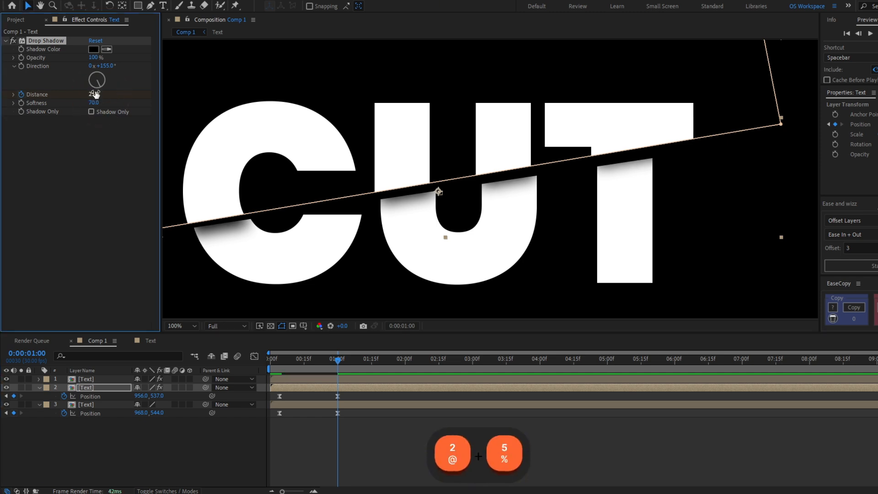
Step: Reveal the eased Distance keyframes, reshape their speed graph for a fast start and slow finish, and preview the animation
text(u)
click(338, 405)
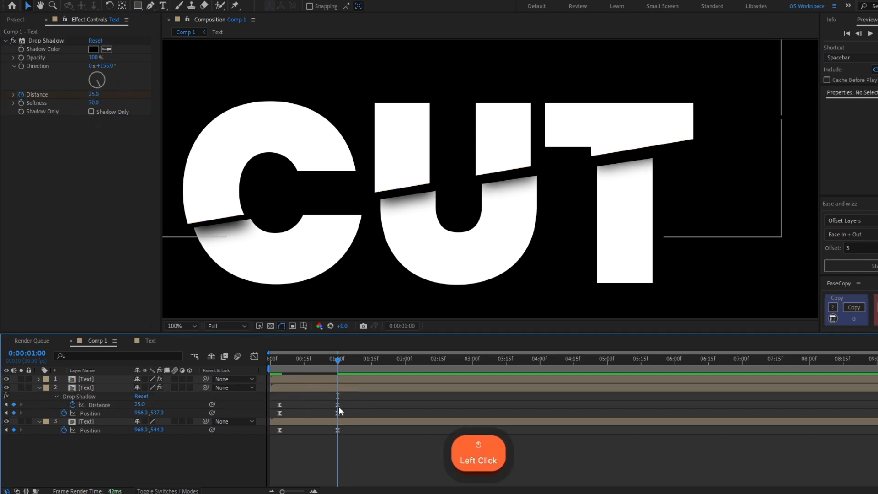
click(253, 356)
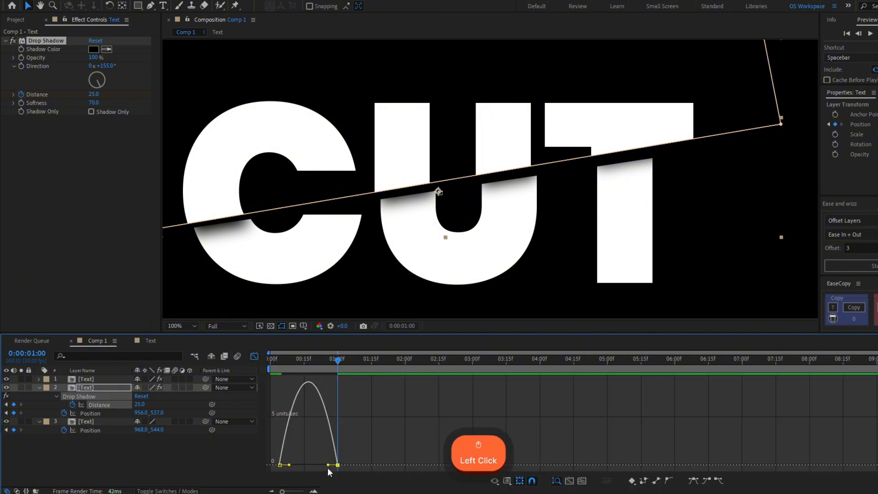
drag(328, 465, 309, 465)
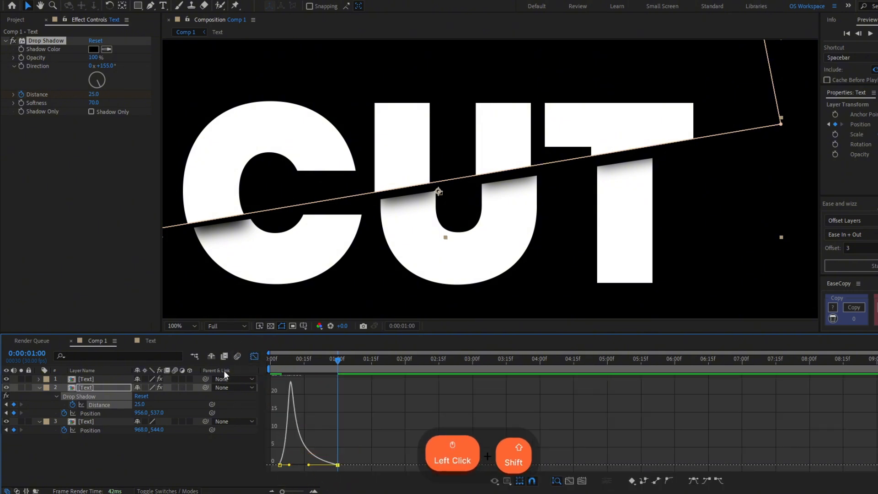
click(254, 356)
click(322, 446)
click(269, 359)
key(space)
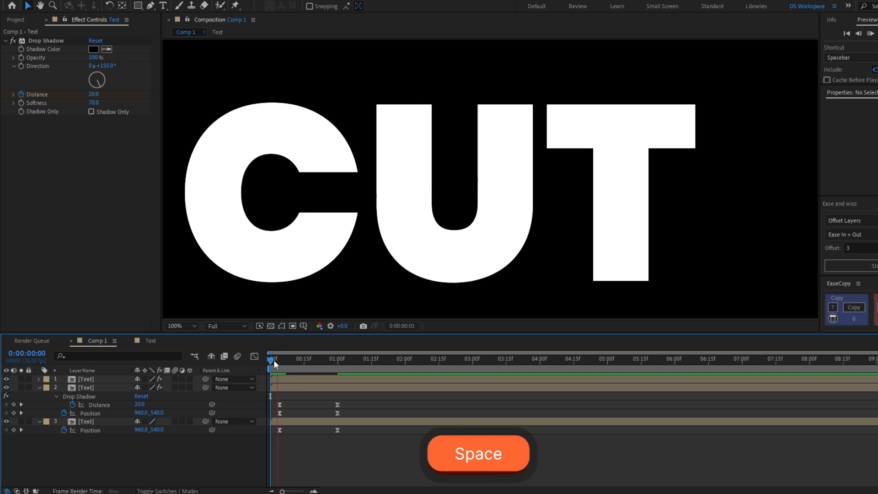
Step: Return to the start of the timeline, open the nested Text composition and replace the word CUT with TEXT
drag(372, 361, 269, 382)
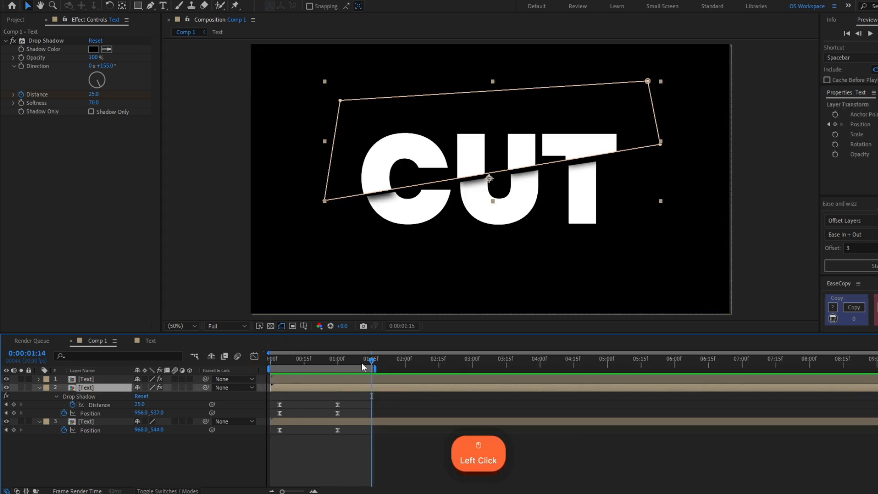
click(330, 429)
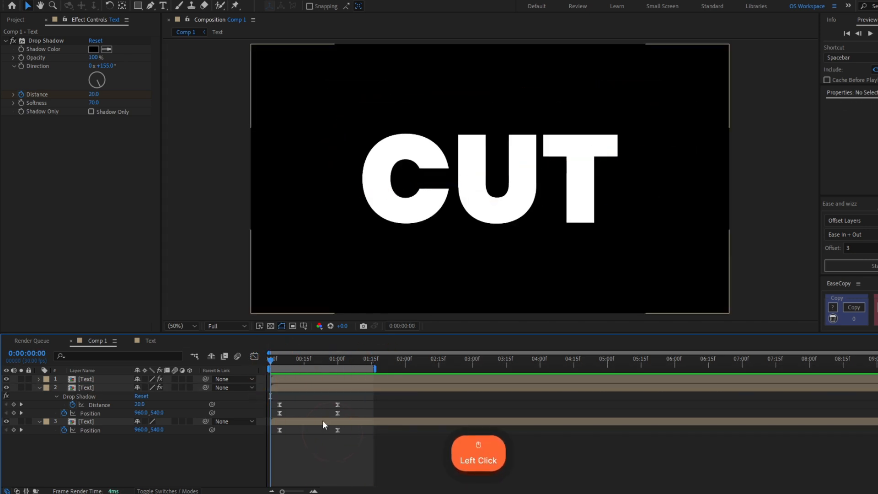
click(324, 387)
double_click(325, 387)
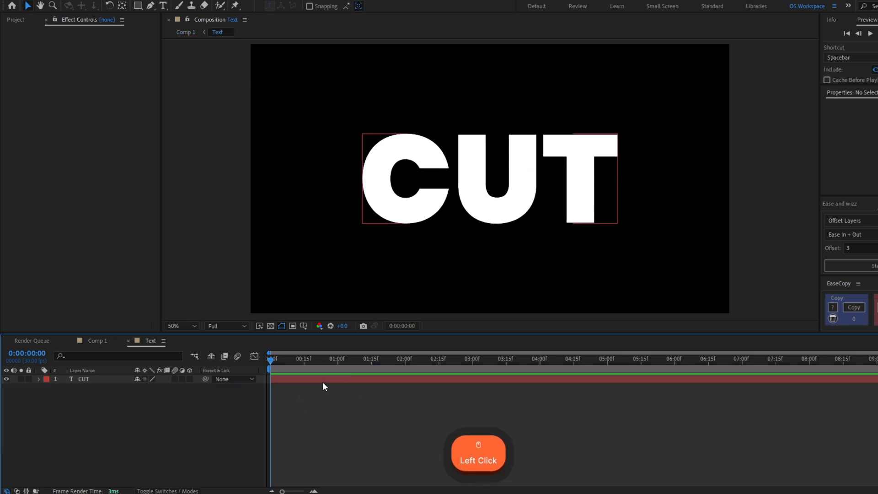
double_click(323, 382)
text(TEXT)
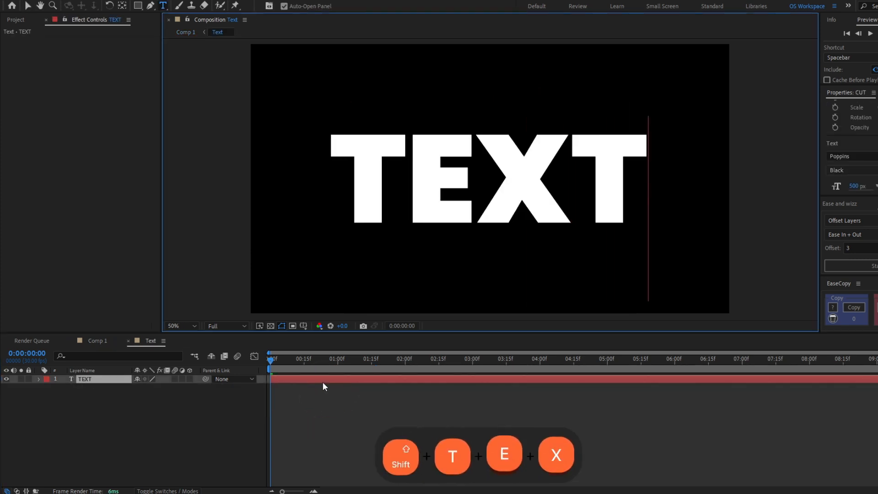
key(Escape)
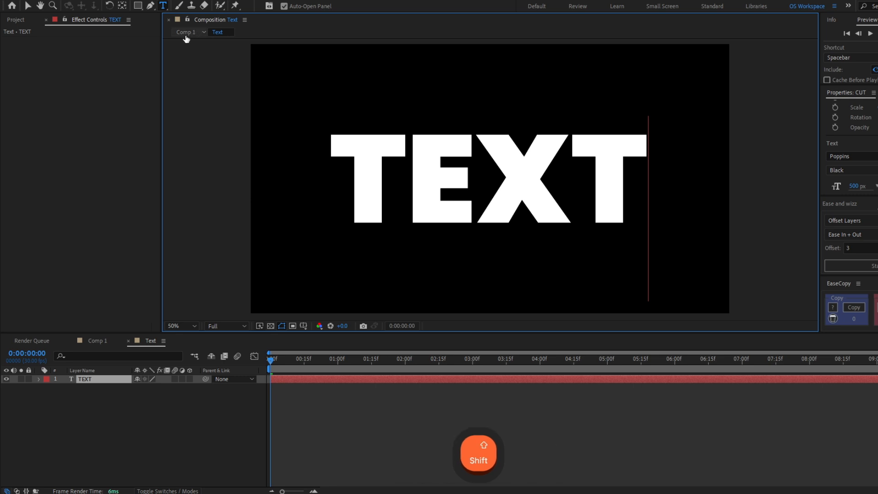
Step: Return to Comp 1 and preview the slice animation with the replaced word
click(185, 32)
click(298, 449)
key(space)
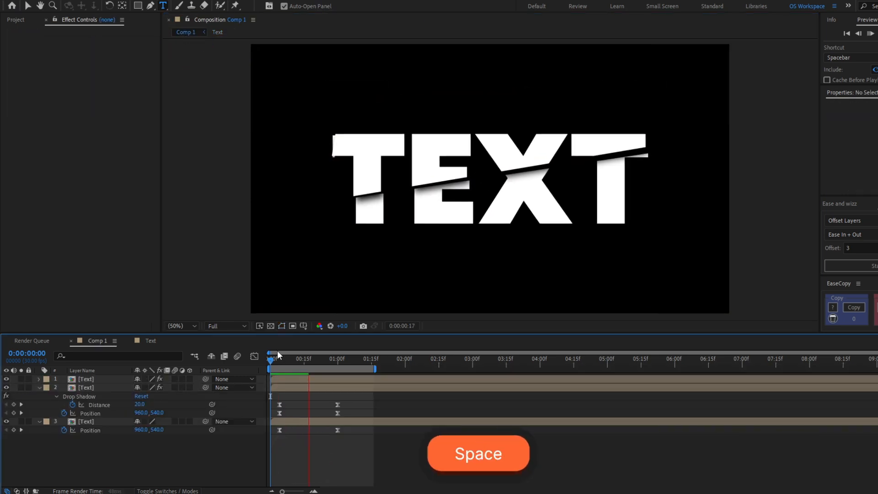
Step: Widen the mask on the second Text layer by moving its two upper corner points outward beyond the word
click(282, 392)
click(285, 388)
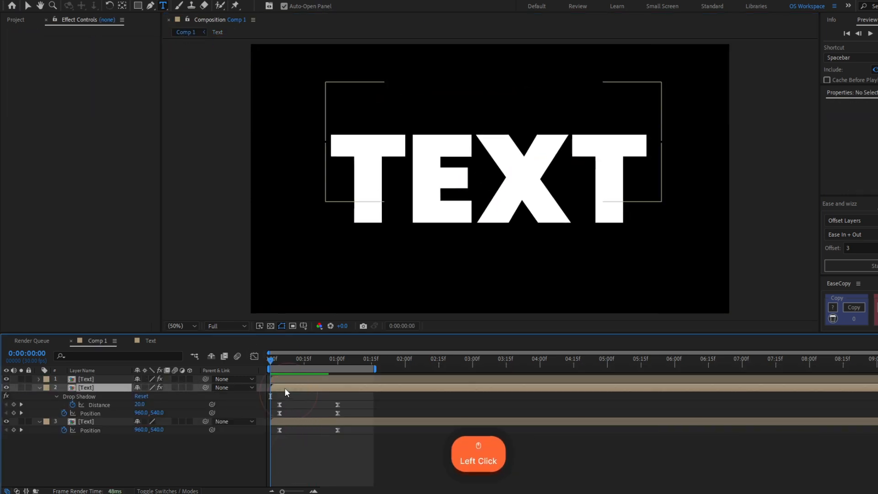
key(v)
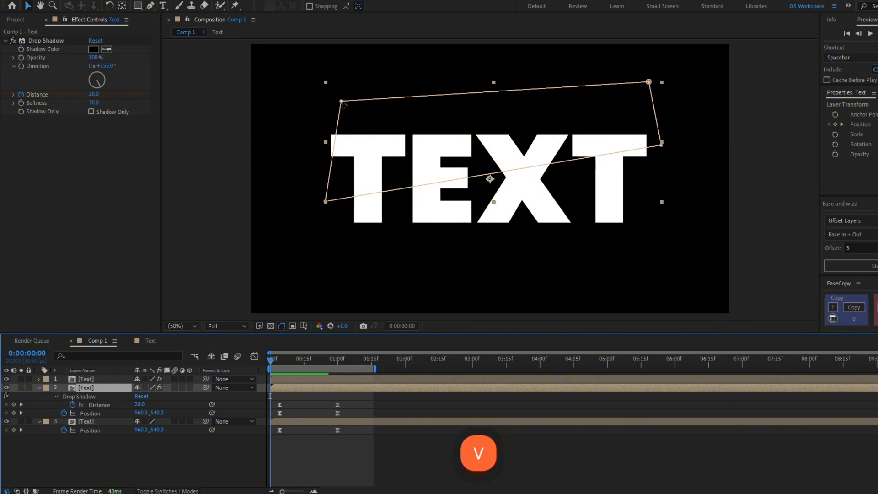
drag(342, 101, 267, 110)
drag(649, 82, 705, 69)
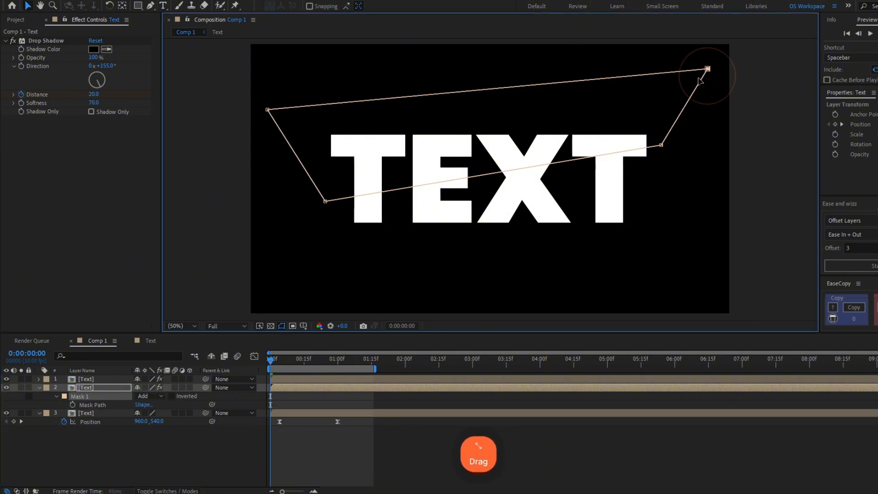
Step: Widen the inverted mask on the third Text layer by moving its two upper corner points outward, and preview the animation
click(97, 413)
key(m)
key(m)
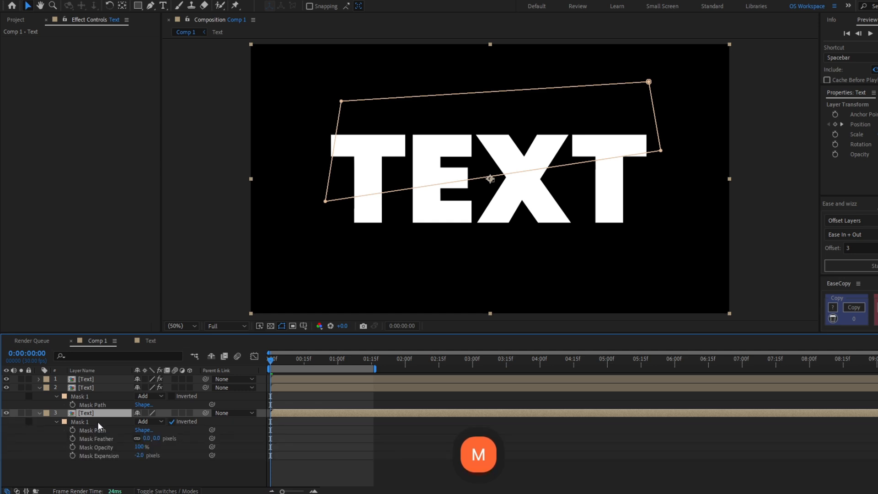
click(172, 421)
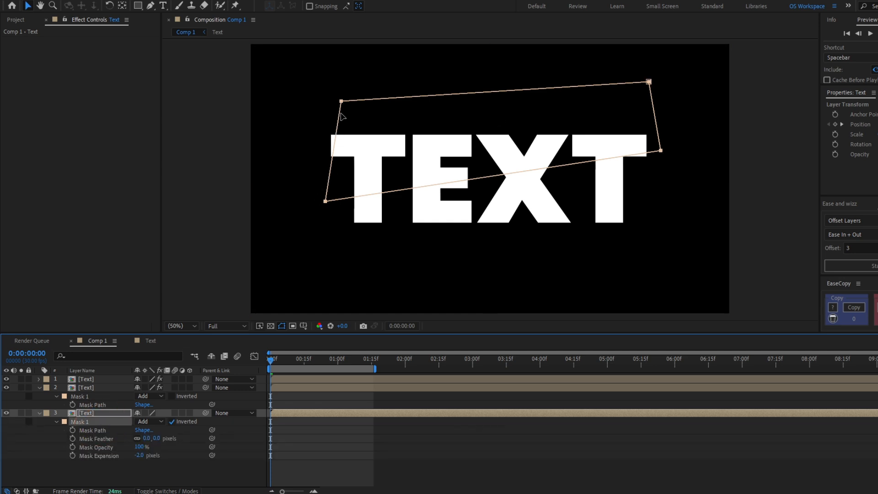
drag(342, 101, 289, 98)
drag(649, 82, 700, 79)
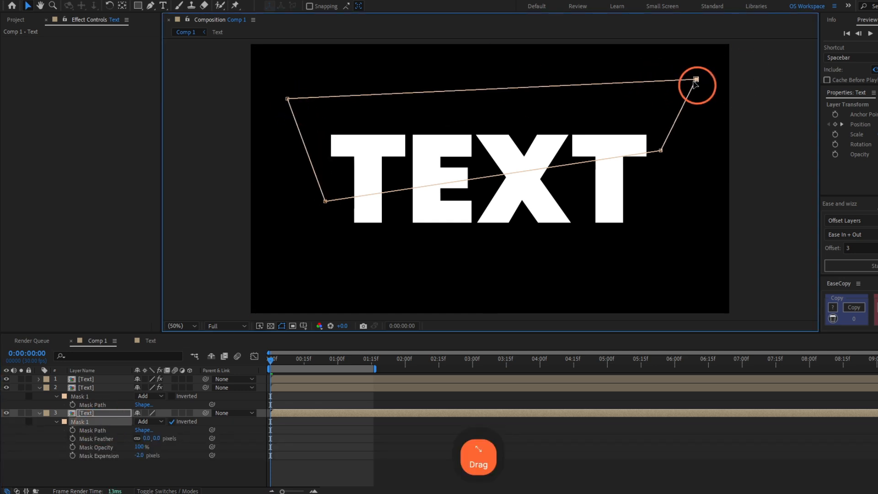
key(space)
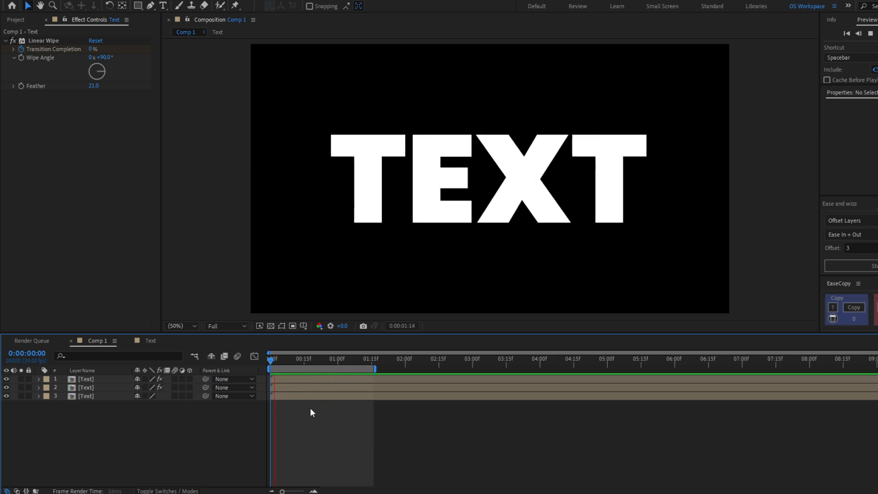